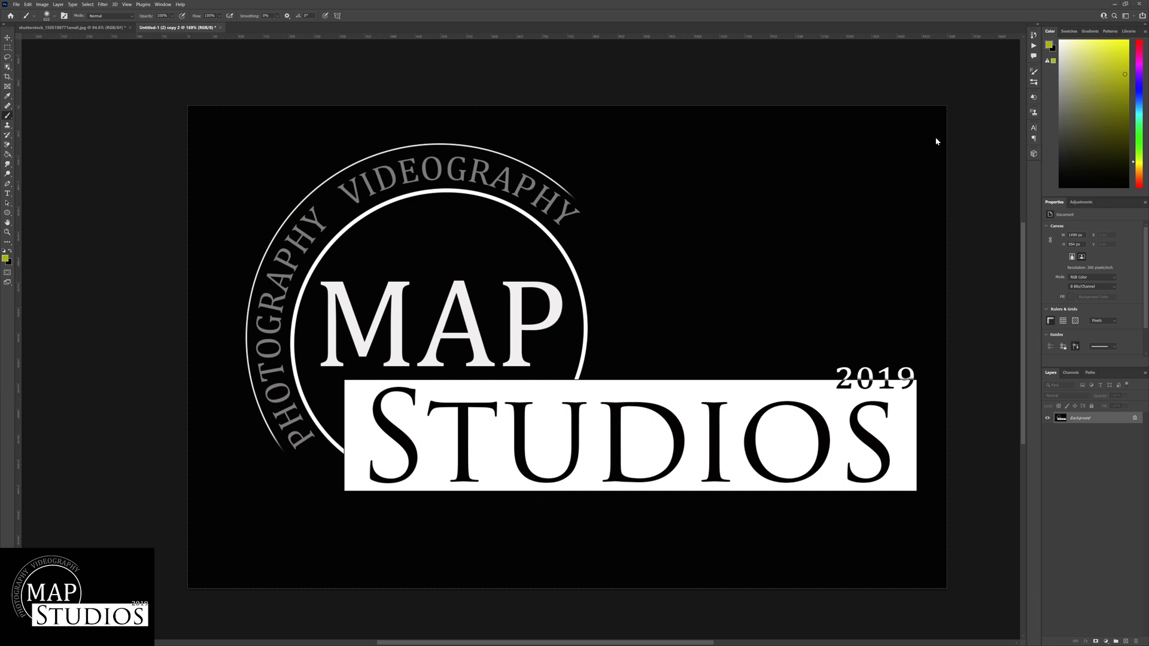
Step: Create a new document named Watermark from the 2000 pixel grid art and illustration preset
{"action": "left_click", "coordinate": [17, 4]}
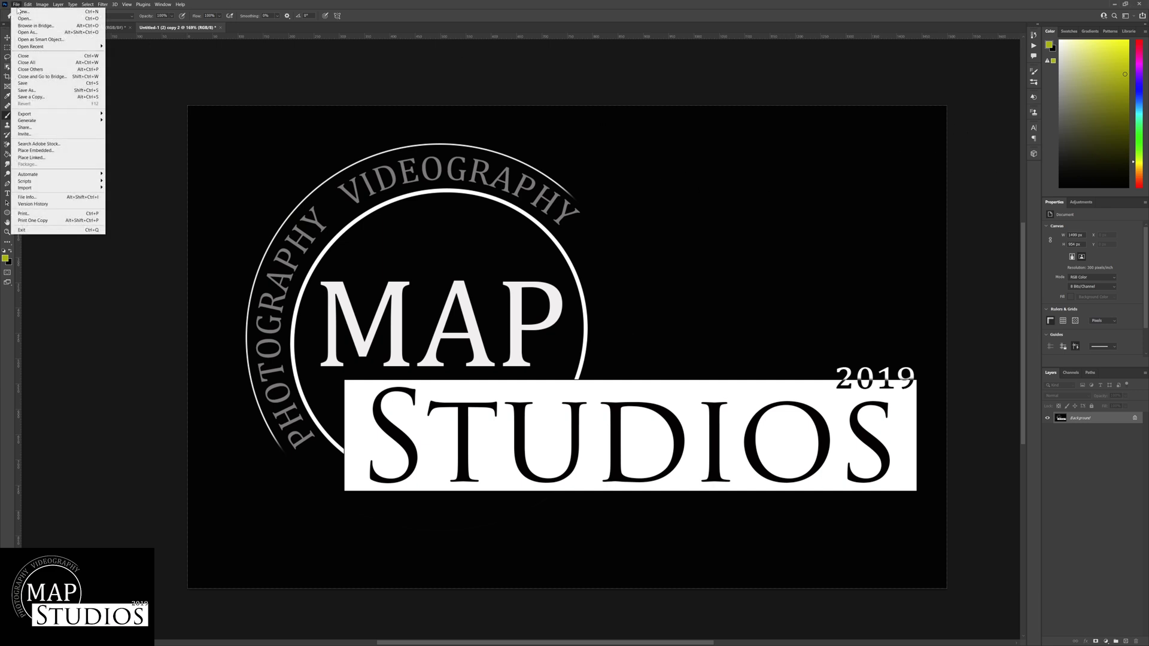
{"action": "left_click", "coordinate": [35, 16]}
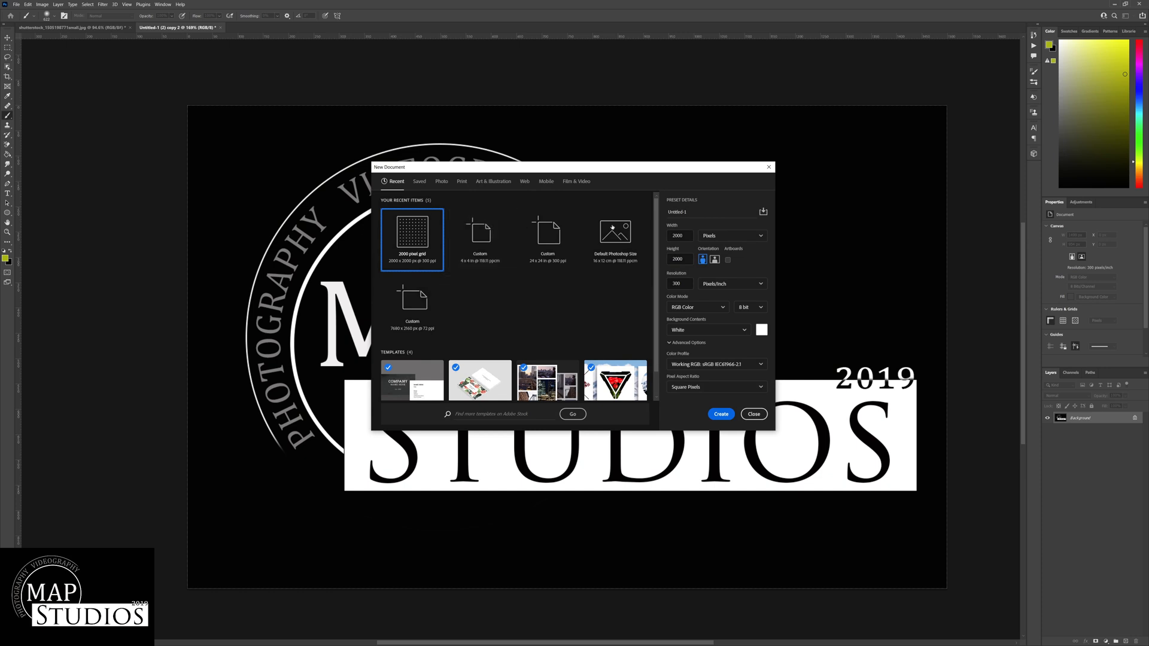
{"action": "left_click", "coordinate": [492, 181]}
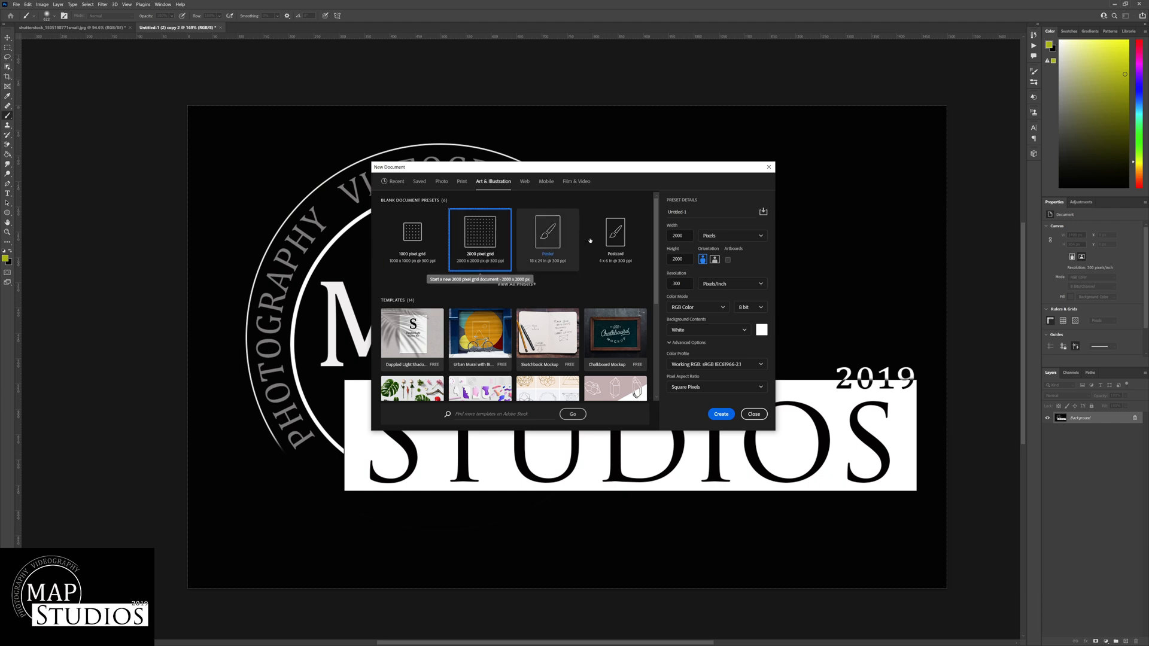
{"action": "left_click", "coordinate": [722, 417]}
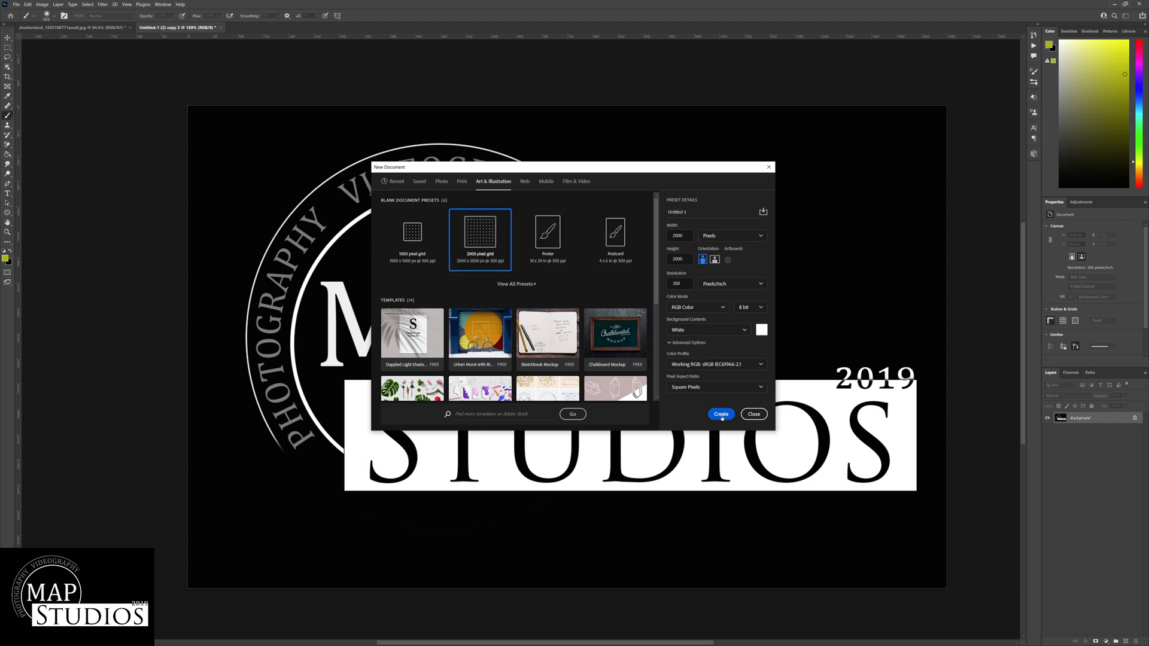
{"action": "left_click", "coordinate": [687, 212]}
{"action": "type", "text": "Watermark"}
{"action": "left_click", "coordinate": [711, 413]}
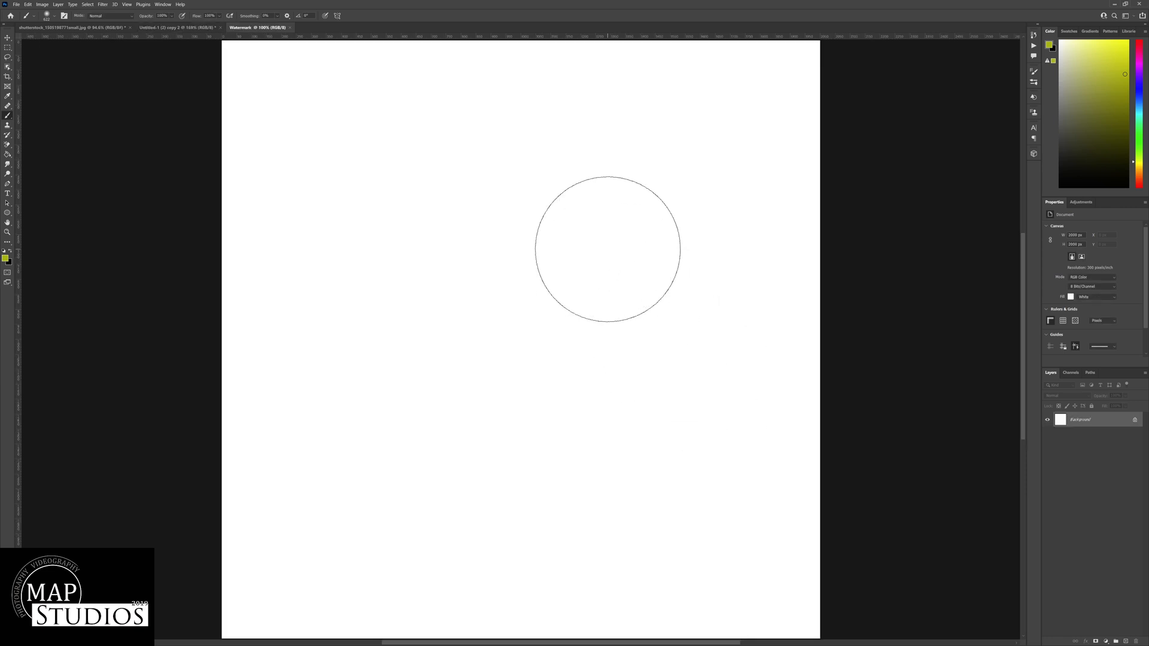
{"action": "key", "text": "ctrl+minus"}
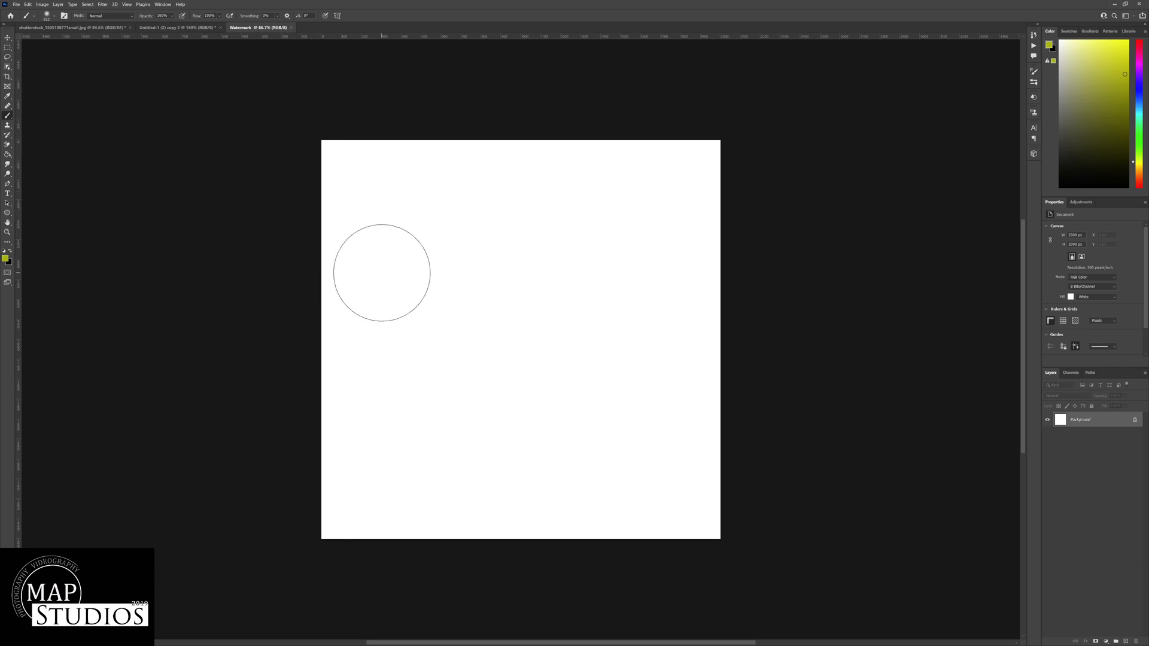
{"action": "key", "text": "ctrl+plus"}
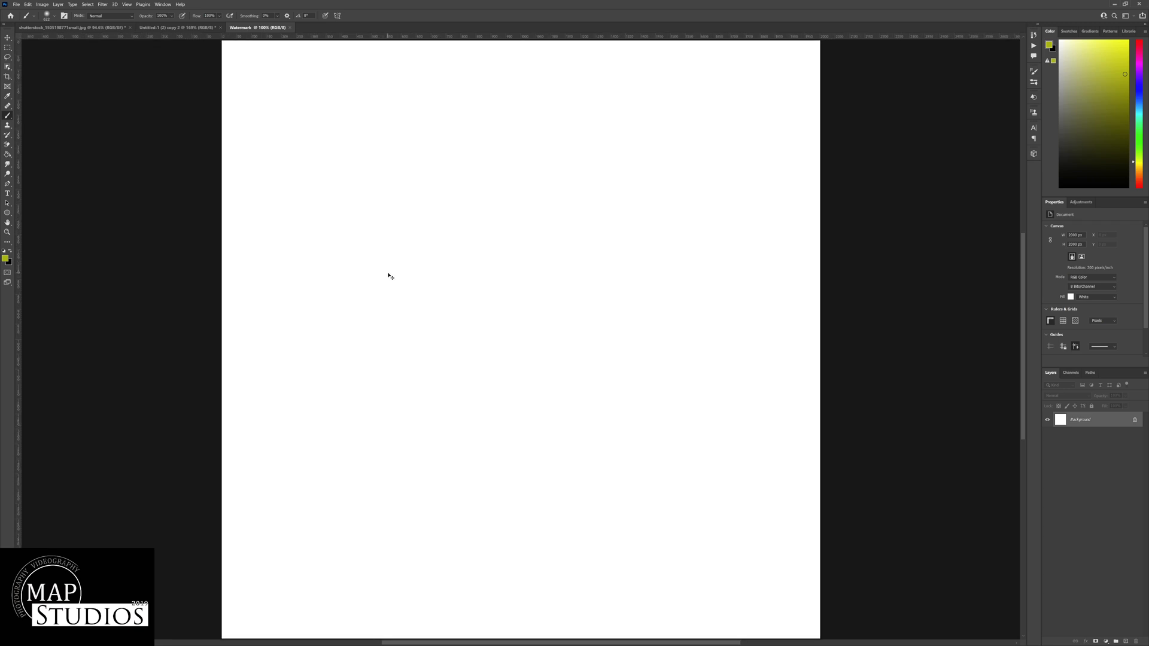
{"action": "key", "text": "ctrl+minus"}
{"action": "key", "text": "ctrl+minus"}
{"action": "key", "text": "ctrl+minus"}
{"action": "key", "text": "ctrl+minus"}
{"action": "key", "text": "ctrl+plus"}
{"action": "key", "text": "ctrl+plus"}
{"action": "key", "text": "ctrl+plus"}
{"action": "key", "text": "ctrl+minus"}
{"action": "key", "text": "ctrl+plus"}
{"action": "key", "text": "ctrl+minus"}
{"action": "key", "text": "ctrl+minus"}
{"action": "key", "text": "ctrl+plus"}
{"action": "key", "text": "ctrl+minus"}
{"action": "key", "text": "ctrl+plus"}
{"action": "key", "text": "ctrl+minus"}
{"action": "key", "text": "ctrl+plus"}
{"action": "key", "text": "ctrl+plus"}
{"action": "key", "text": "ctrl+minus"}
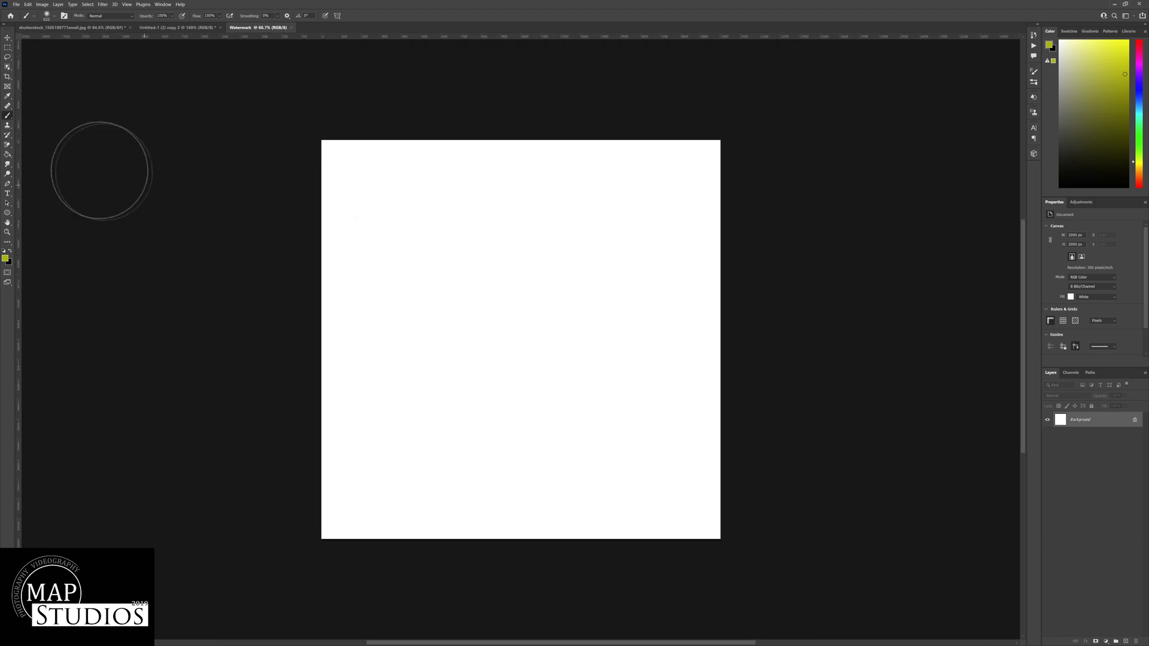
Step: Draw a paragraph text box across the canvas above its centre and set the text colour to near-black
{"action": "left_click", "coordinate": [8, 195]}
{"action": "left_click_drag", "start_coordinate": [376, 254], "coordinate": [678, 366]}
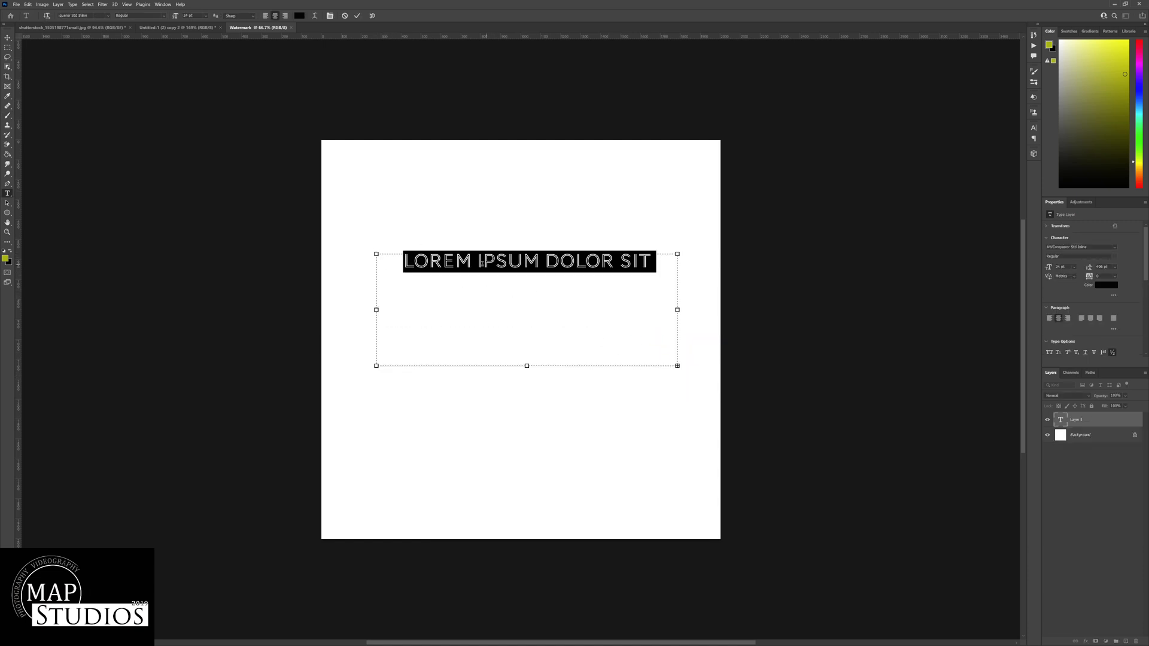
{"action": "left_click", "coordinate": [300, 16]}
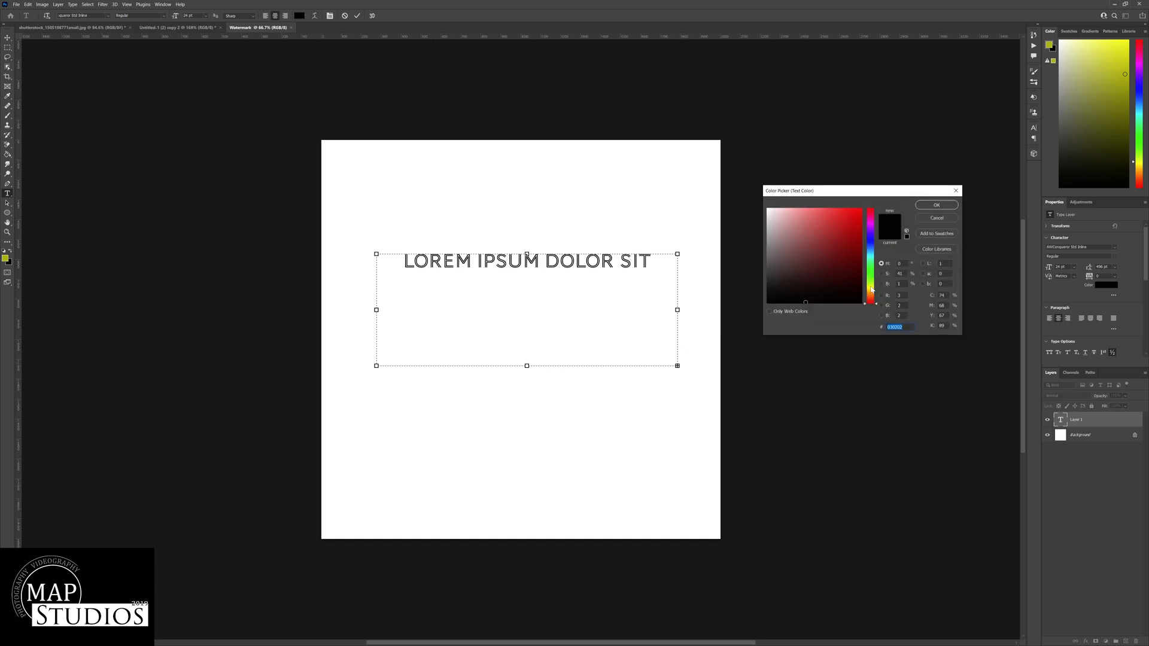
{"action": "left_click", "coordinate": [837, 301]}
{"action": "left_click", "coordinate": [938, 206]}
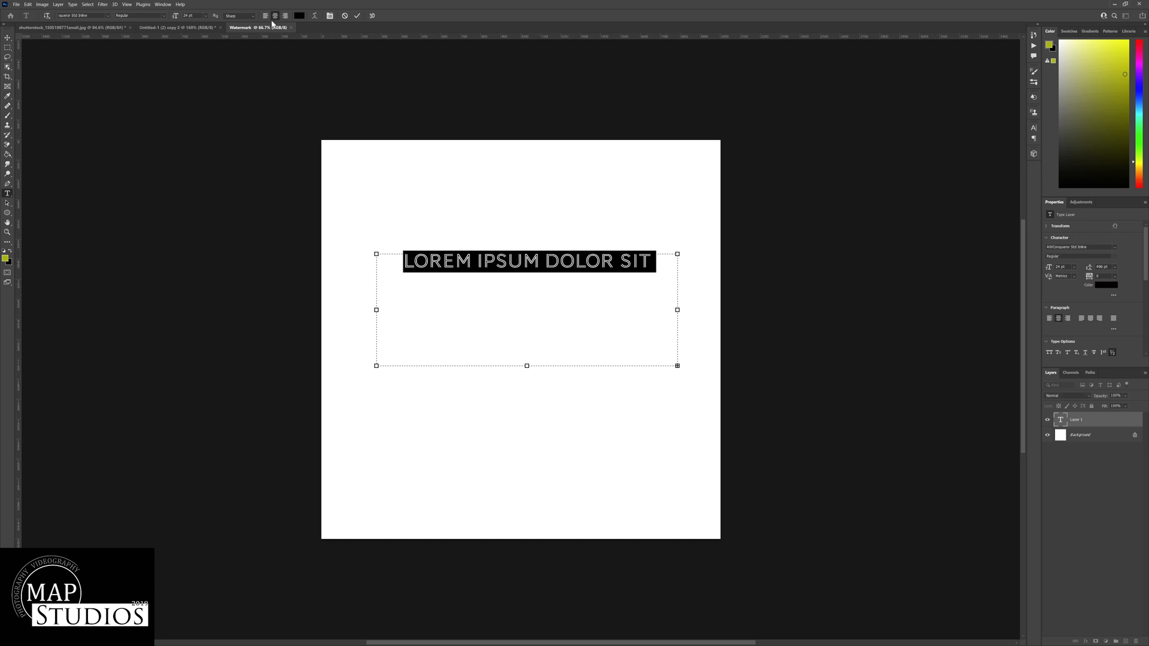
{"action": "left_click", "coordinate": [304, 17]}
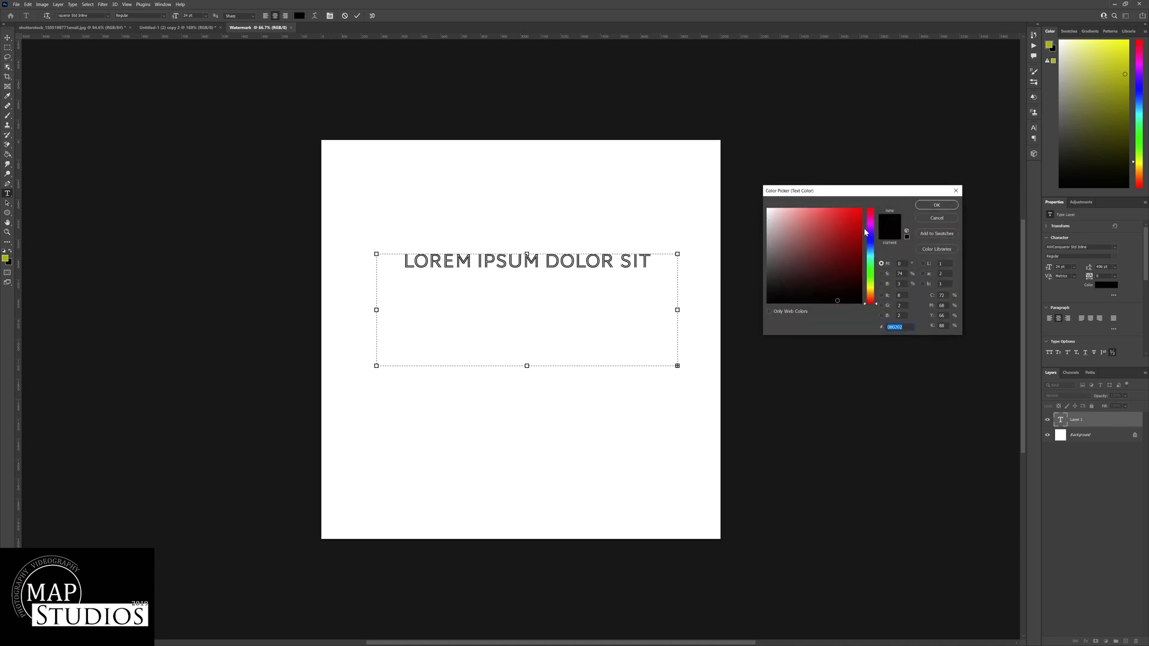
{"action": "left_click", "coordinate": [936, 205]}
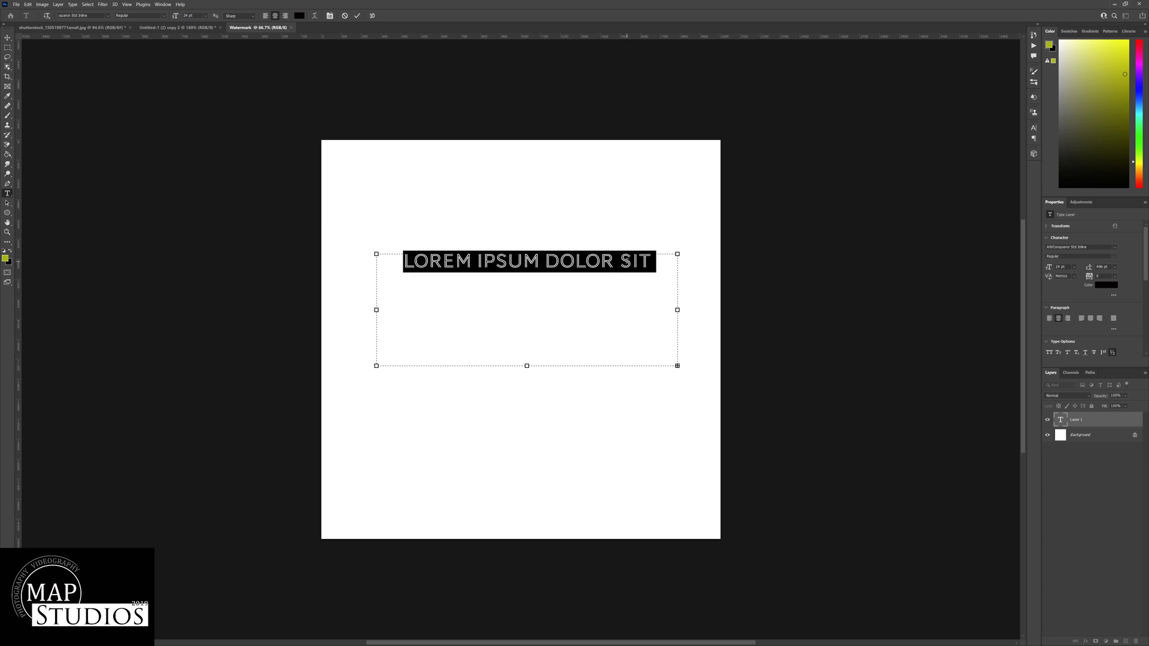
Step: Replace the placeholder text in the text box with WATERMARK
{"action": "key", "text": "BackSpace"}
{"action": "type", "text": "W"}
{"action": "key", "text": "BackSpace"}
{"action": "type", "text": "WATER"}
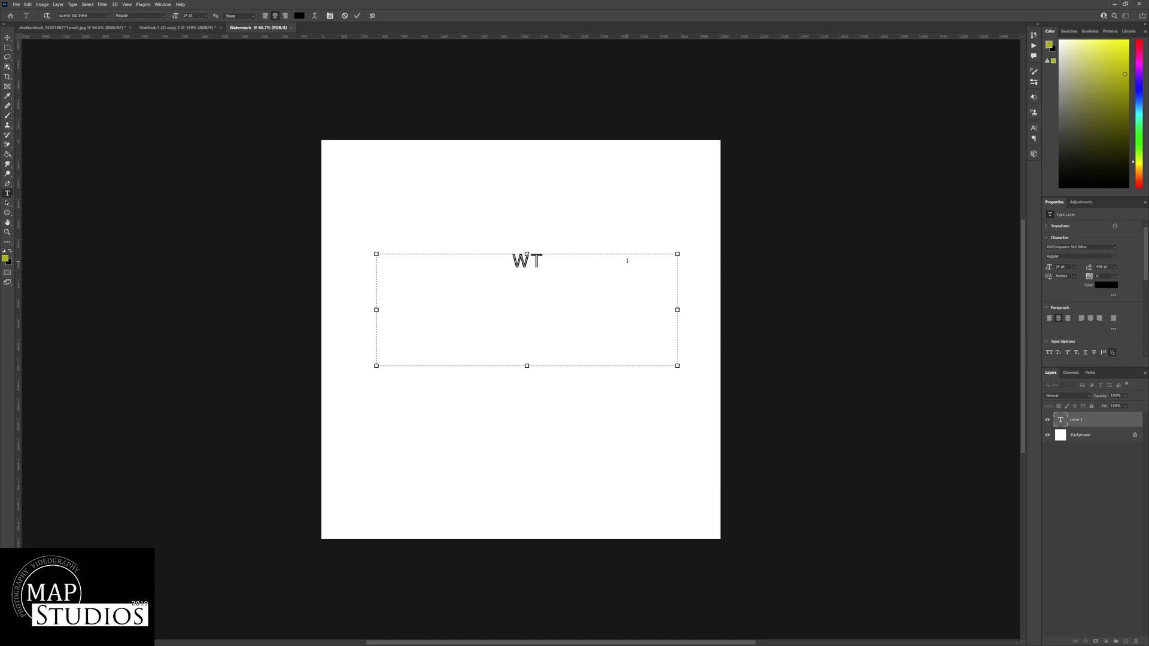
{"action": "type", "text": "MARK"}
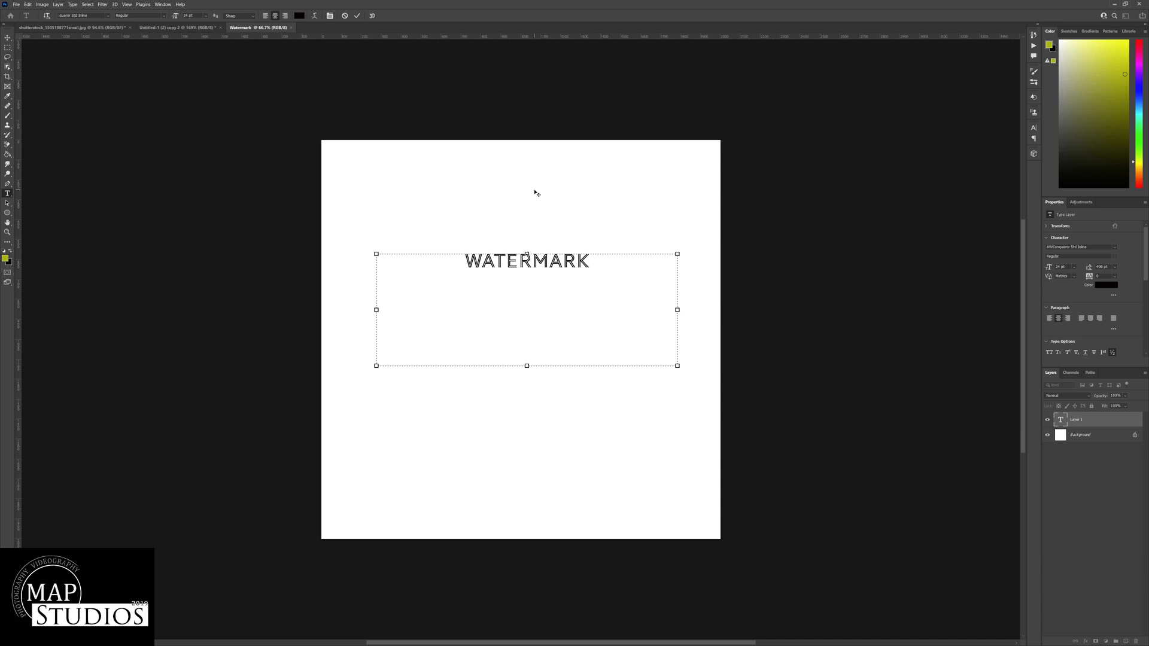
Step: Change the font of the whole word WATERMARK to Aviano Flare
{"action": "left_click", "coordinate": [108, 16]}
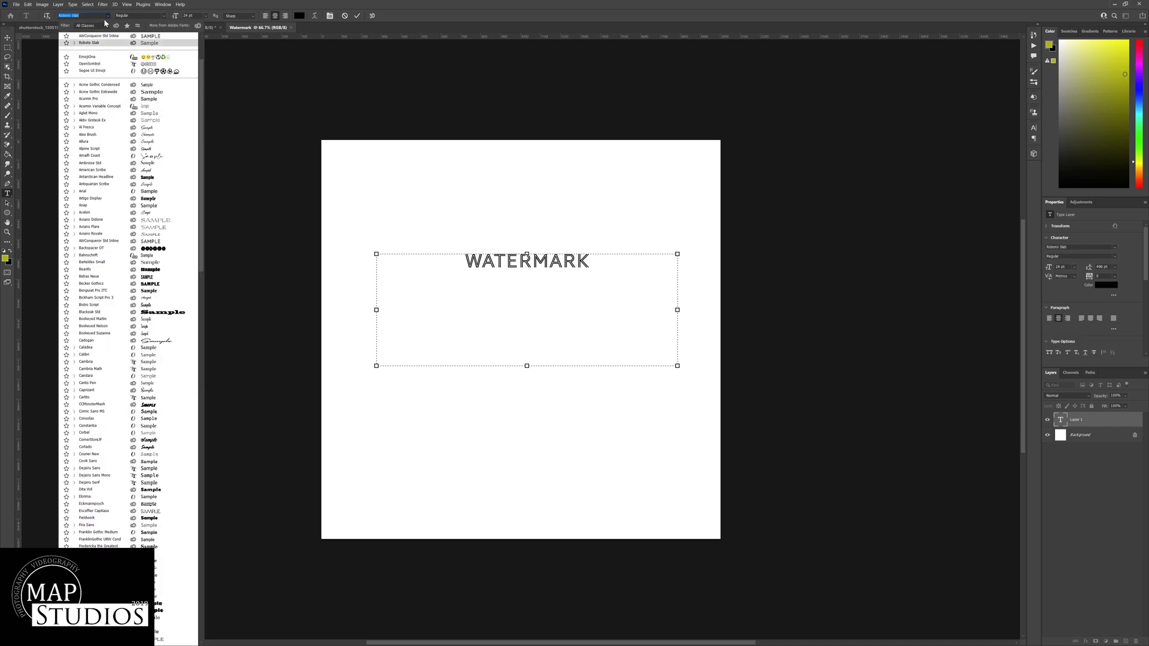
{"action": "left_click", "coordinate": [109, 15]}
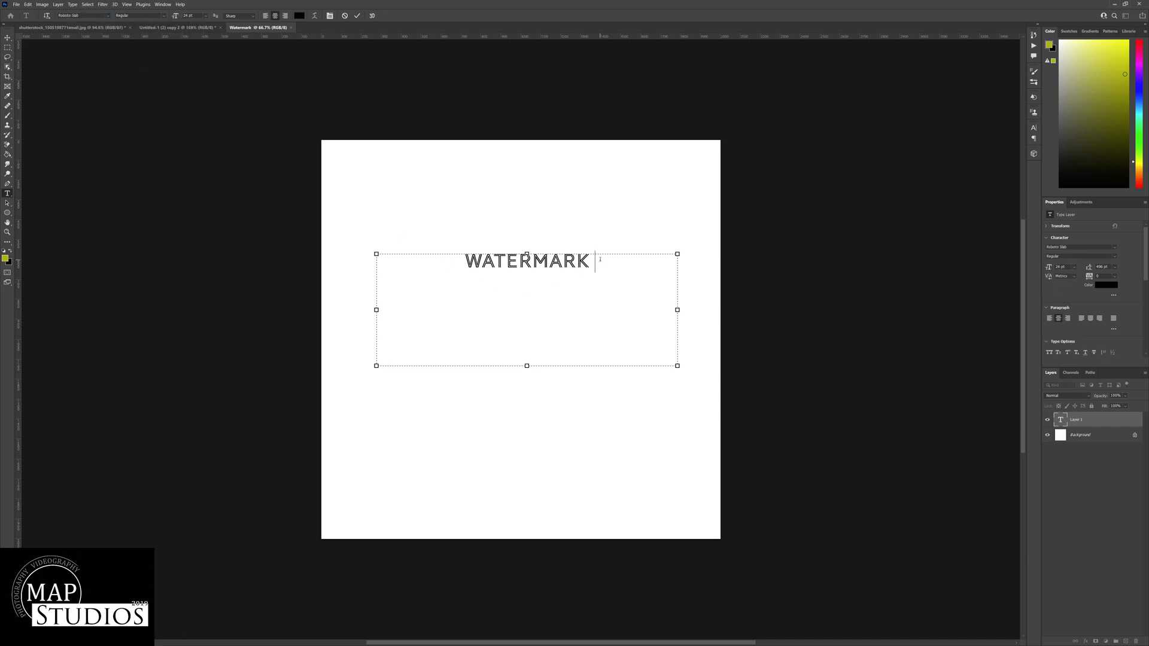
{"action": "left_click_drag", "start_coordinate": [600, 259], "coordinate": [464, 264]}
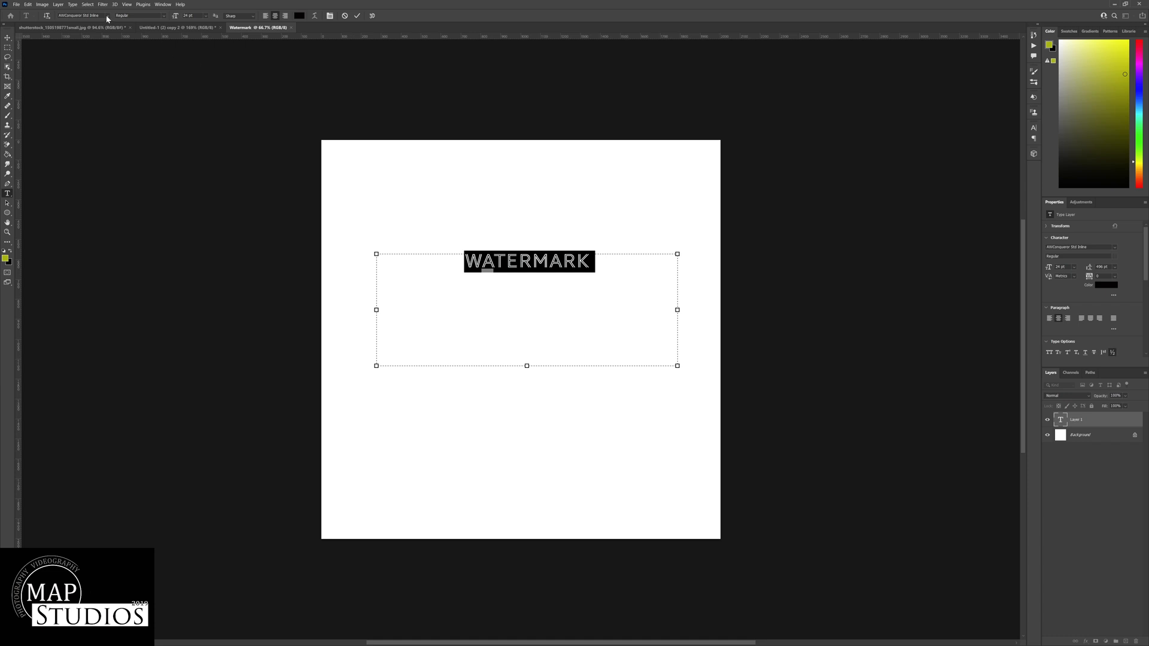
{"action": "left_click", "coordinate": [108, 16]}
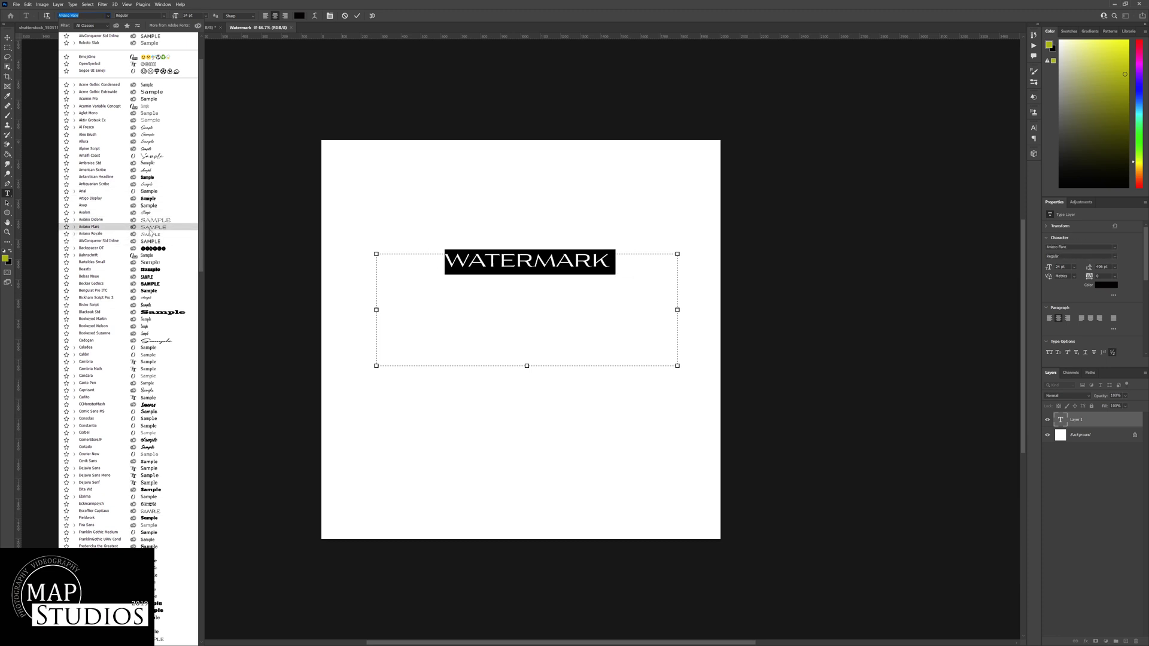
{"action": "left_click", "coordinate": [149, 228]}
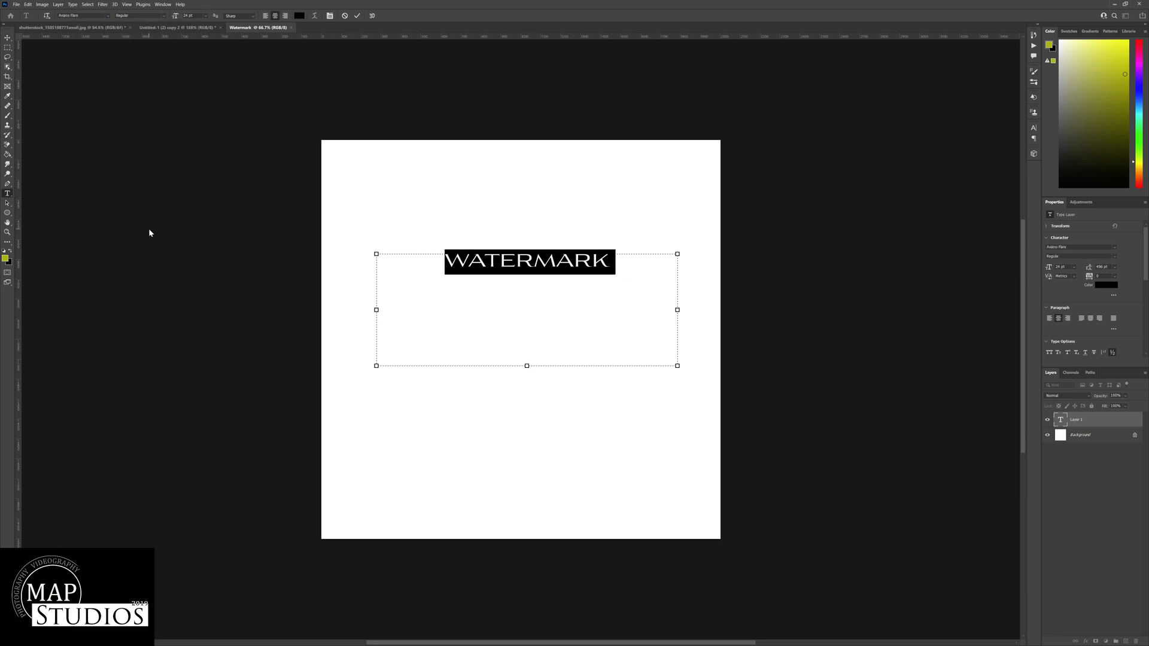
Step: Shorten the text box from below to fit closely around the single line and commit the text
{"action": "left_click", "coordinate": [560, 275]}
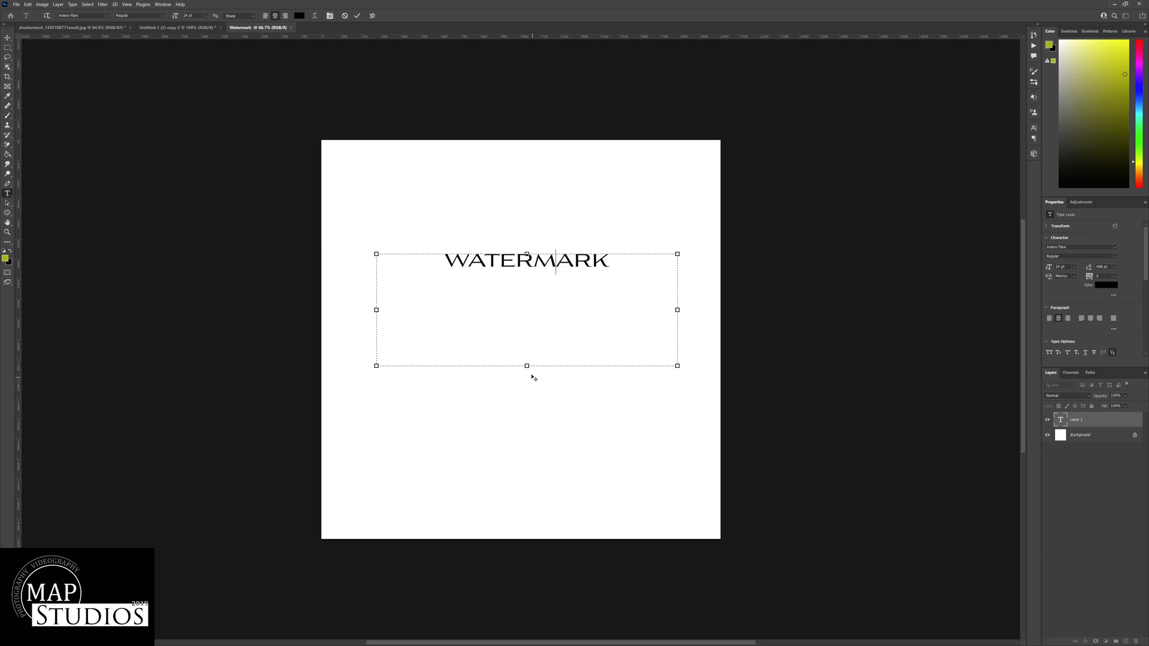
{"action": "left_click_drag", "start_coordinate": [529, 365], "coordinate": [529, 284]}
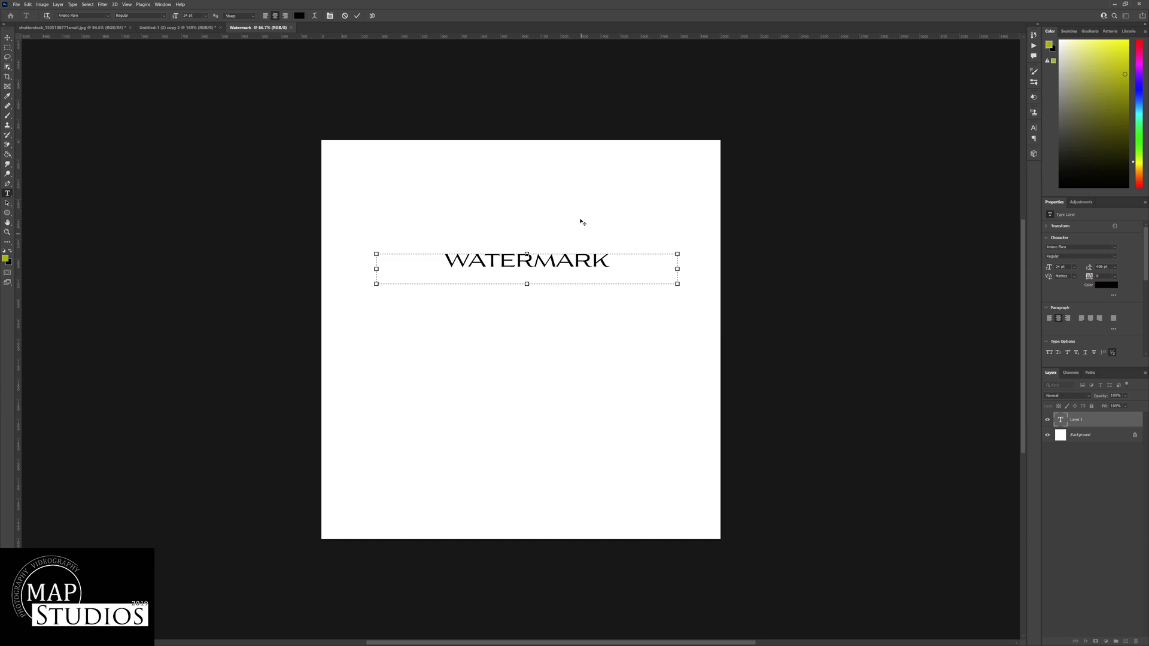
{"action": "left_click", "coordinate": [357, 15]}
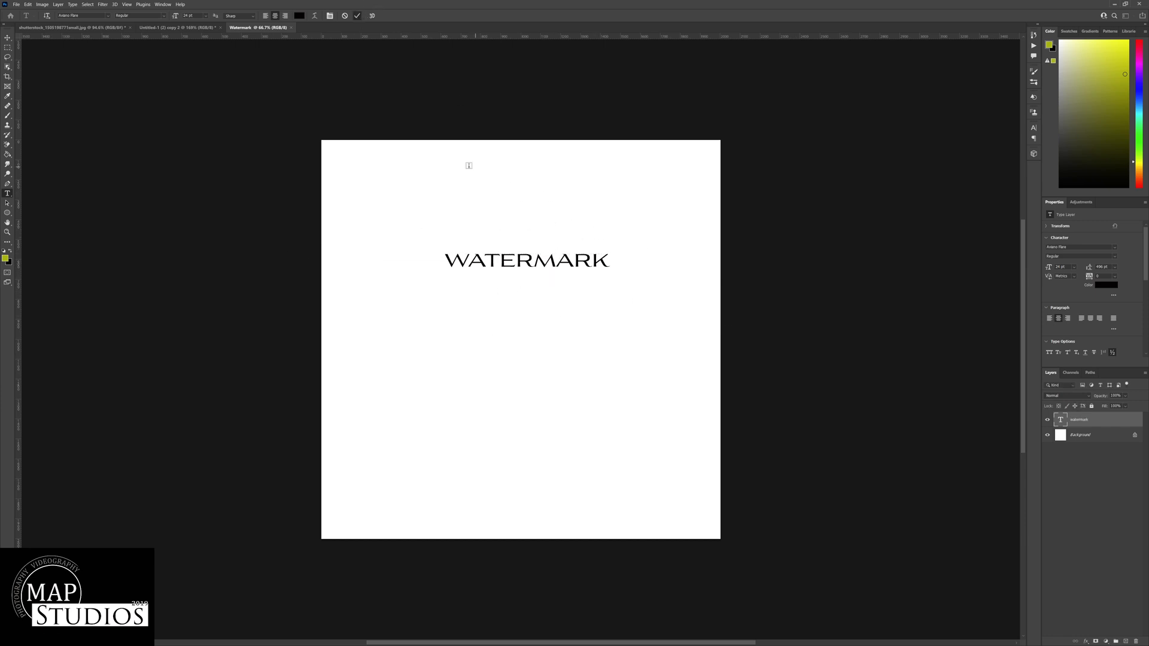
Step: Hide the white Background layer so only the text shows on transparency
{"action": "left_click", "coordinate": [1048, 436]}
{"action": "left_click", "coordinate": [1048, 436]}
{"action": "left_click", "coordinate": [1048, 435]}
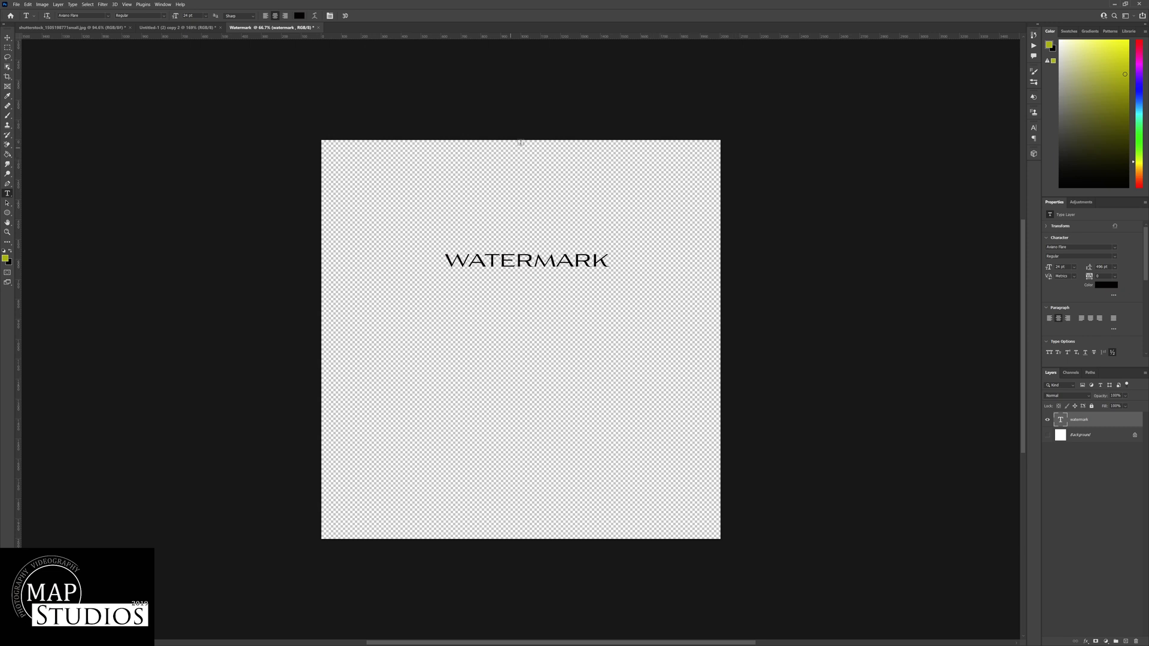
Step: Define the WATERMARK text as a brush preset named Watermark
{"action": "left_click", "coordinate": [17, 5]}
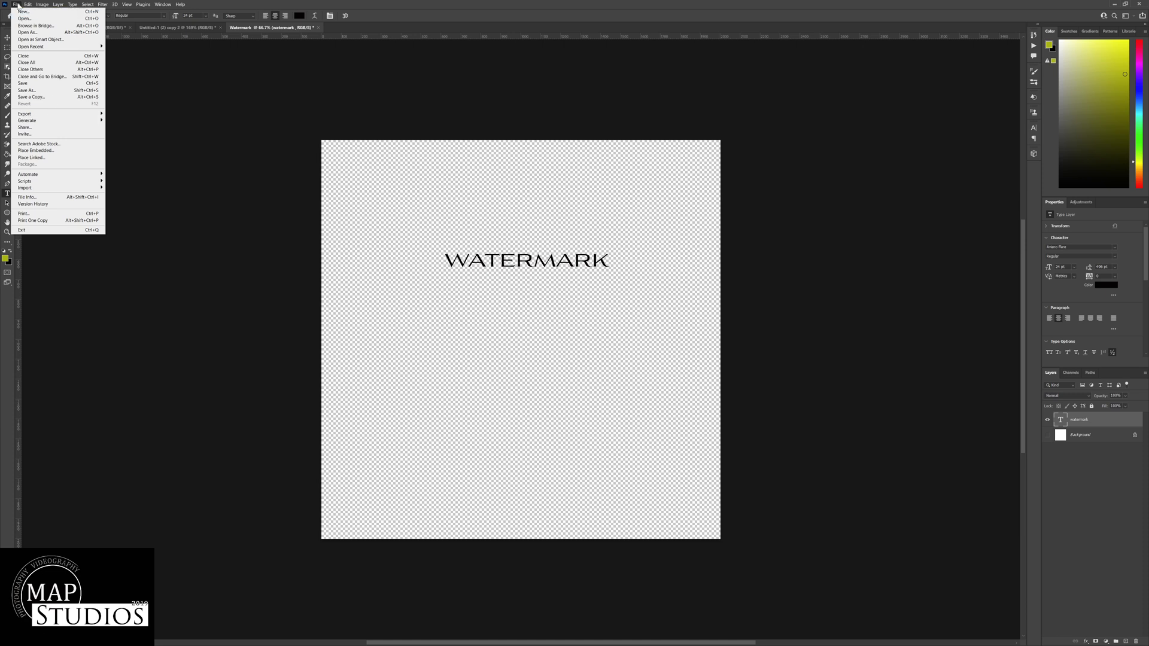
{"action": "mouse_move", "coordinate": [28, 5]}
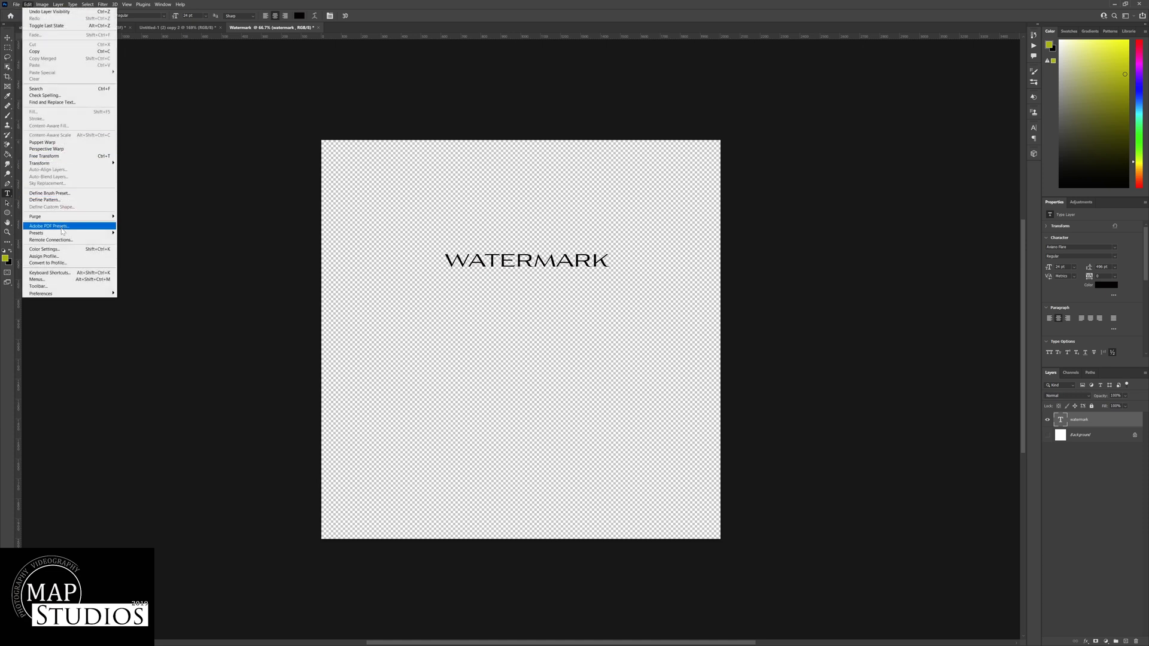
{"action": "left_click", "coordinate": [66, 193]}
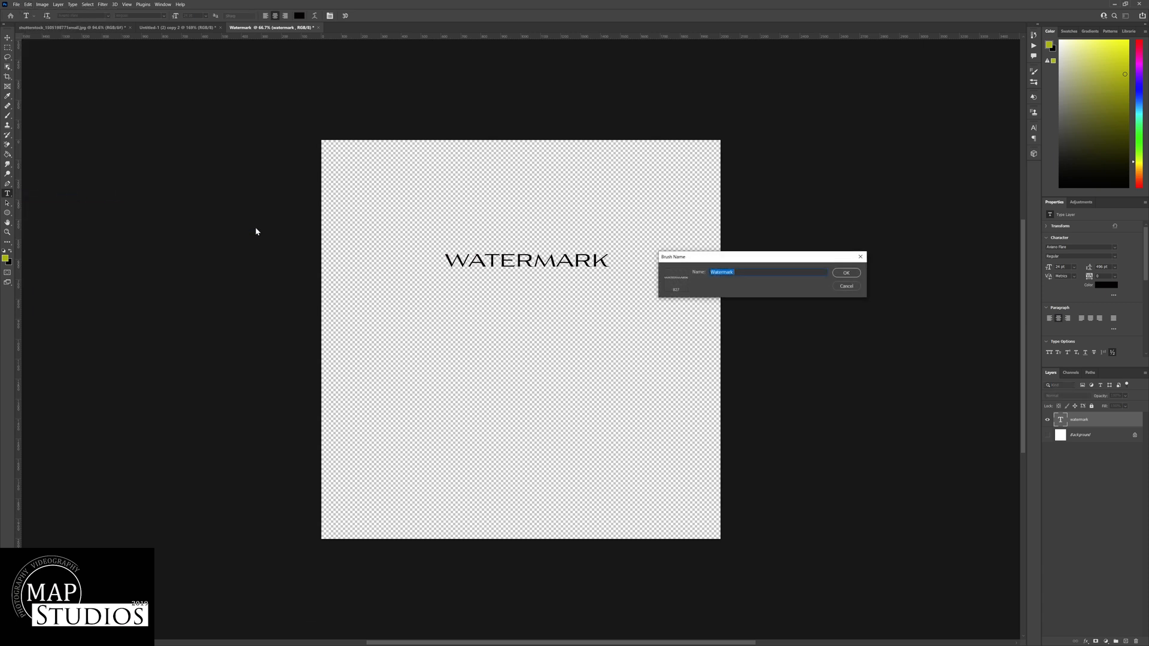
{"action": "key", "text": "BackSpace"}
{"action": "left_click", "coordinate": [847, 273]}
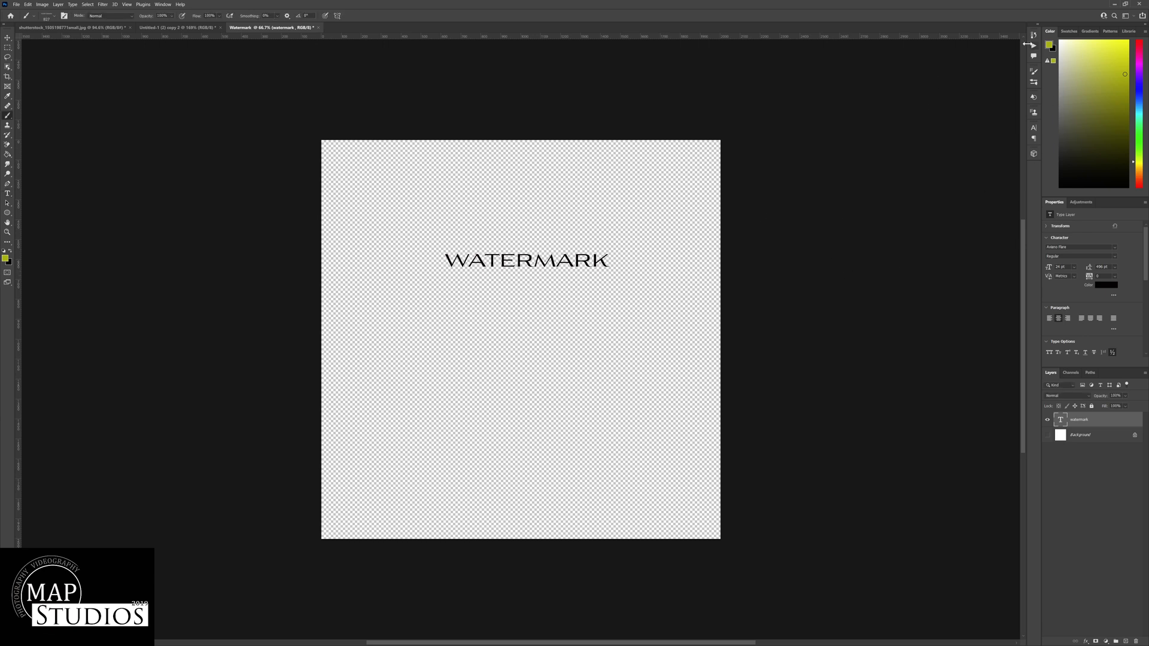
Step: Show the list of saved brushes and look for the new Watermark brush among them
{"action": "left_click", "coordinate": [1033, 80]}
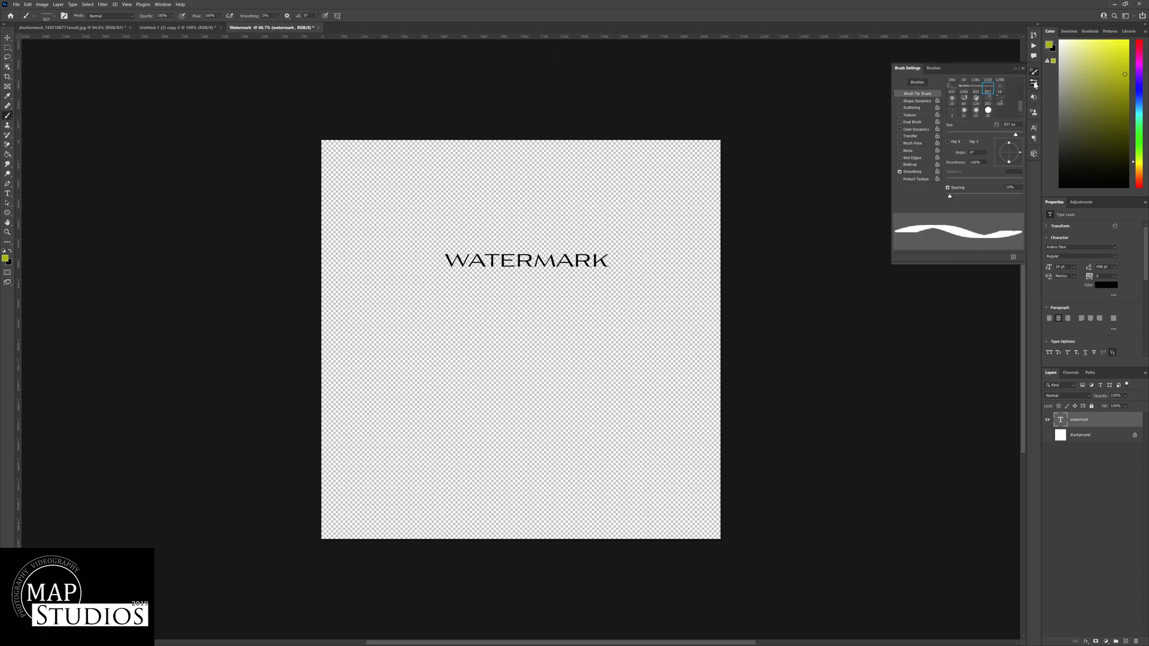
{"action": "left_click", "coordinate": [1034, 83]}
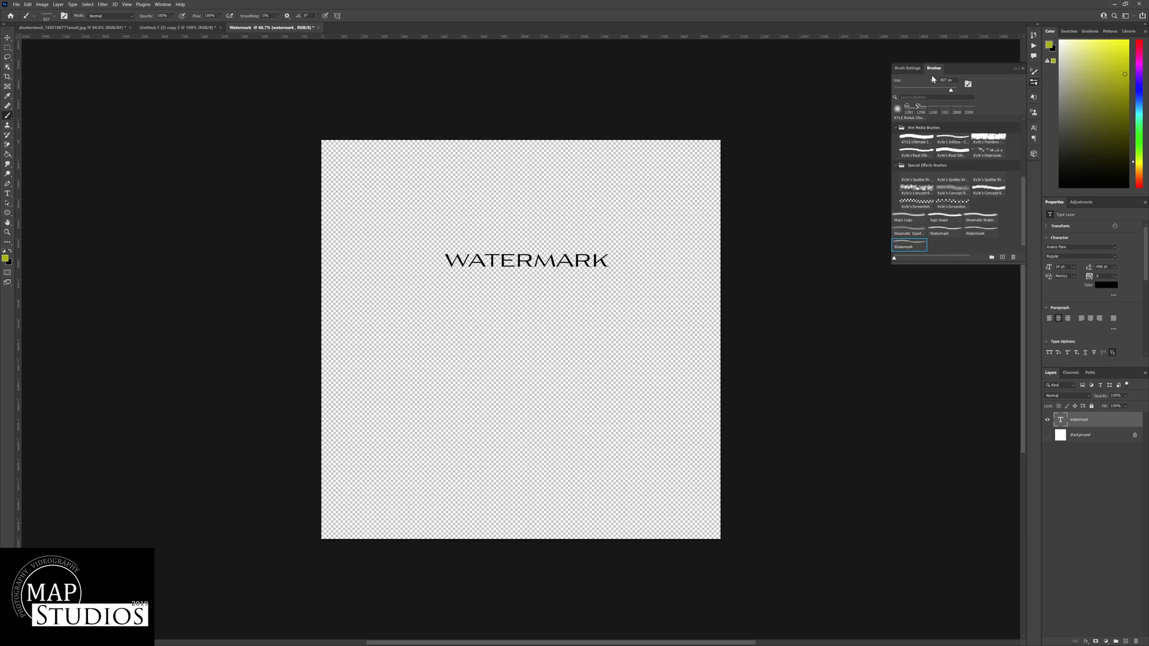
{"action": "scroll", "coordinate": [968, 217], "scroll_direction": "up", "scroll_amount": 5}
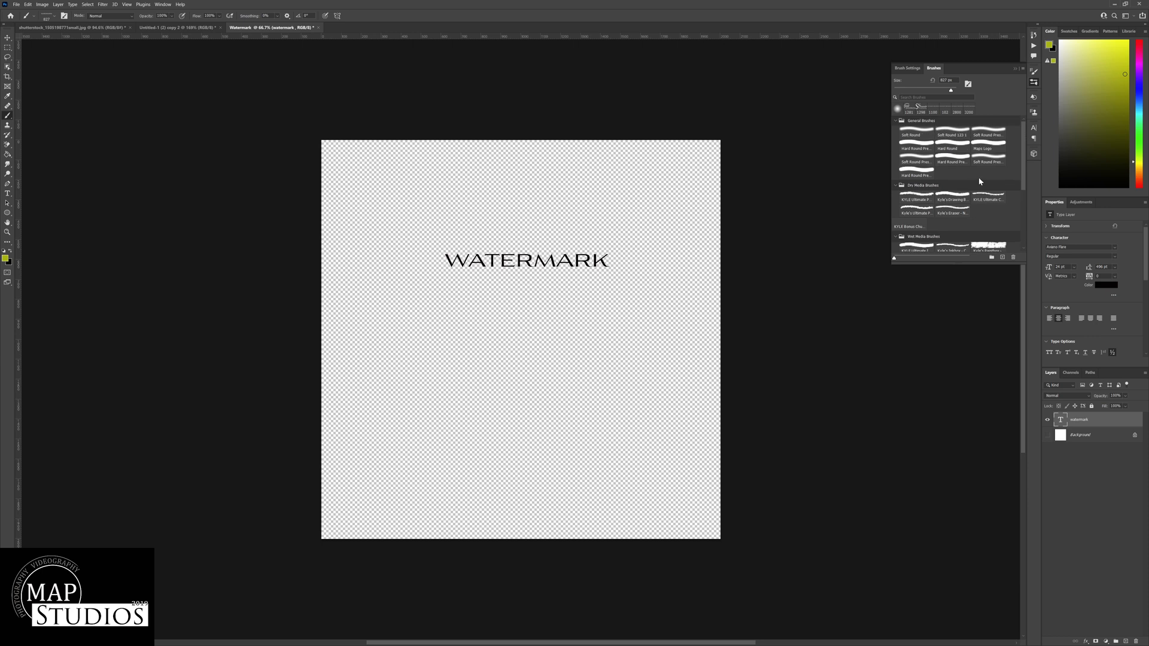
{"action": "scroll", "coordinate": [996, 174], "scroll_direction": "down", "scroll_amount": 5}
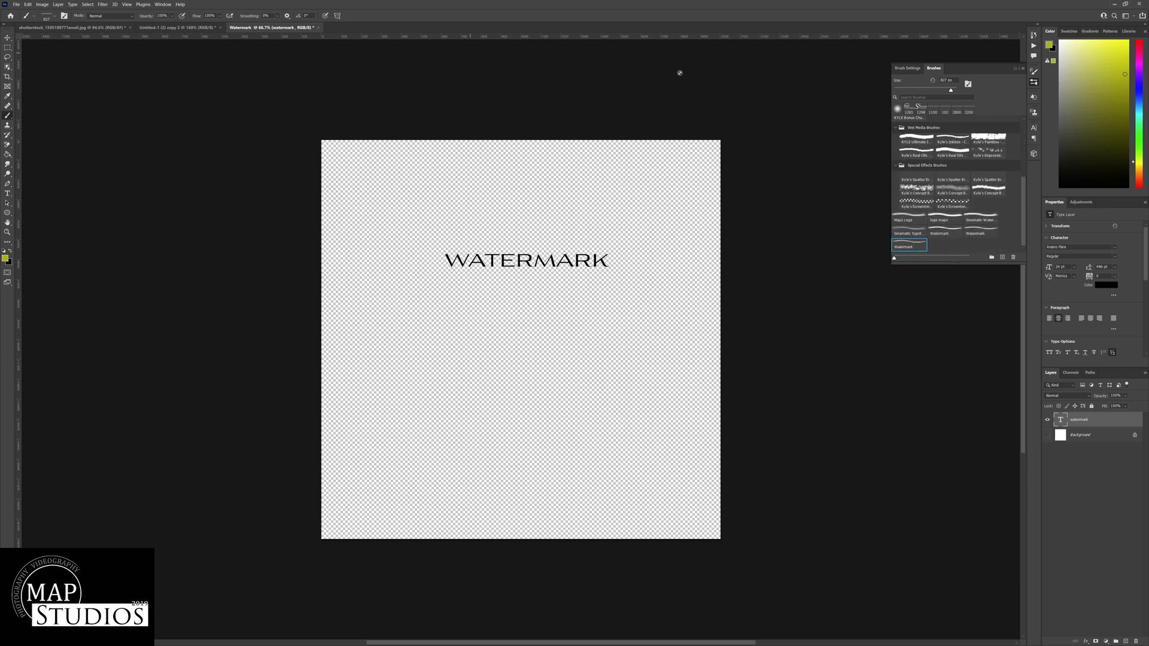
{"action": "left_click", "coordinate": [1034, 72]}
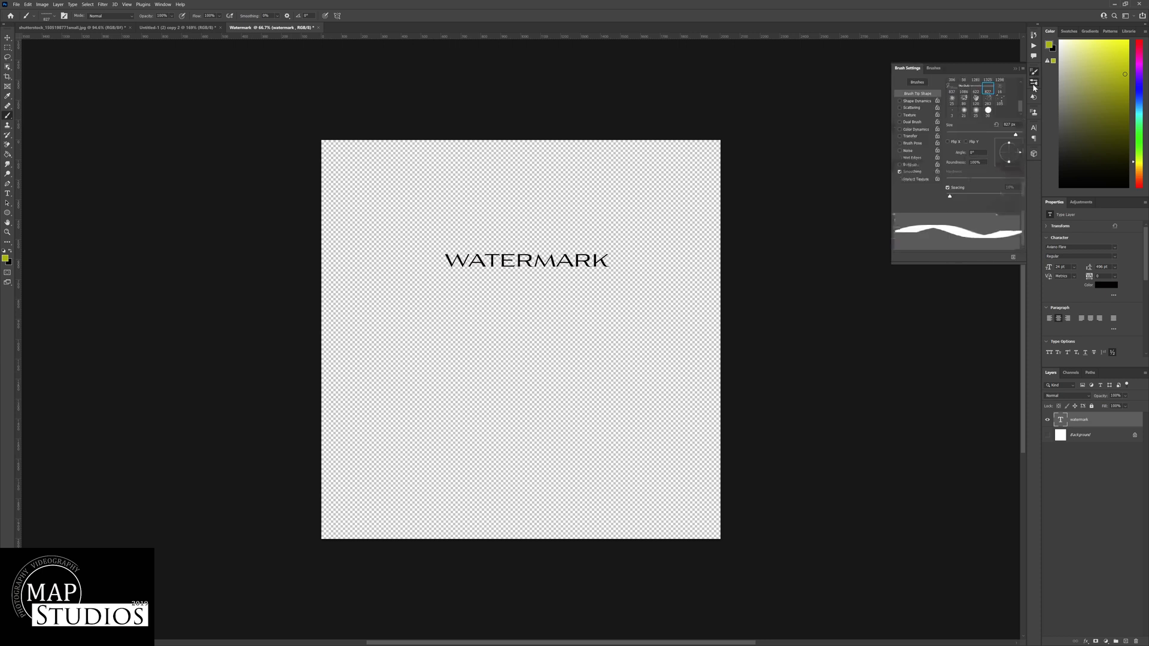
{"action": "left_click", "coordinate": [162, 5]}
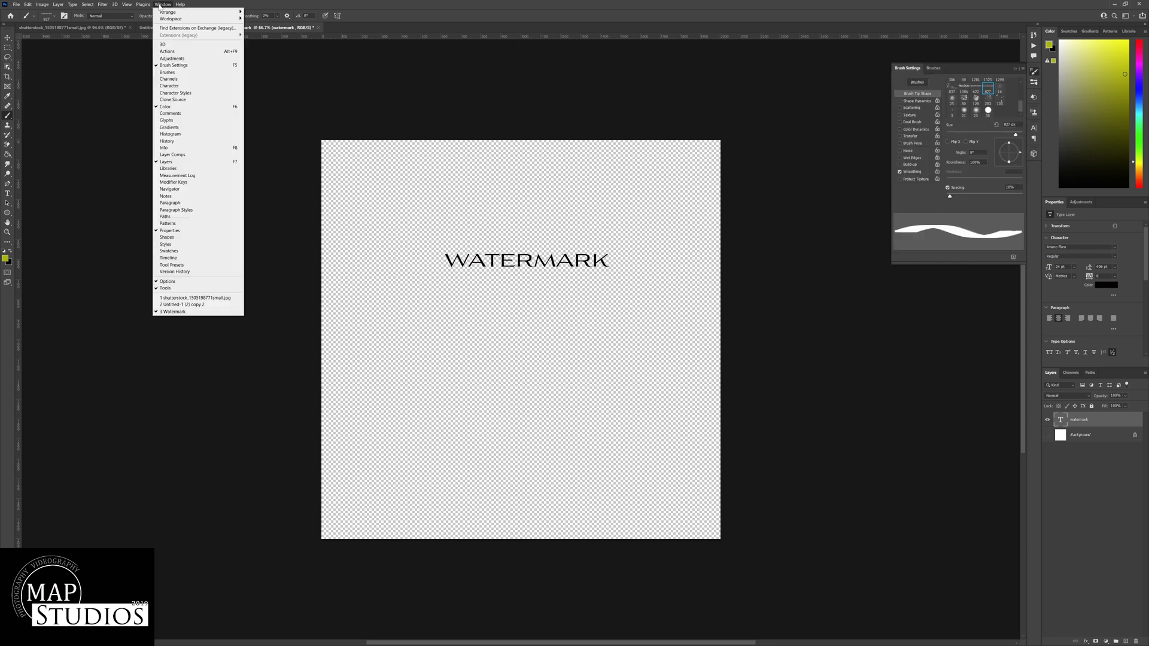
{"action": "left_click", "coordinate": [184, 73]}
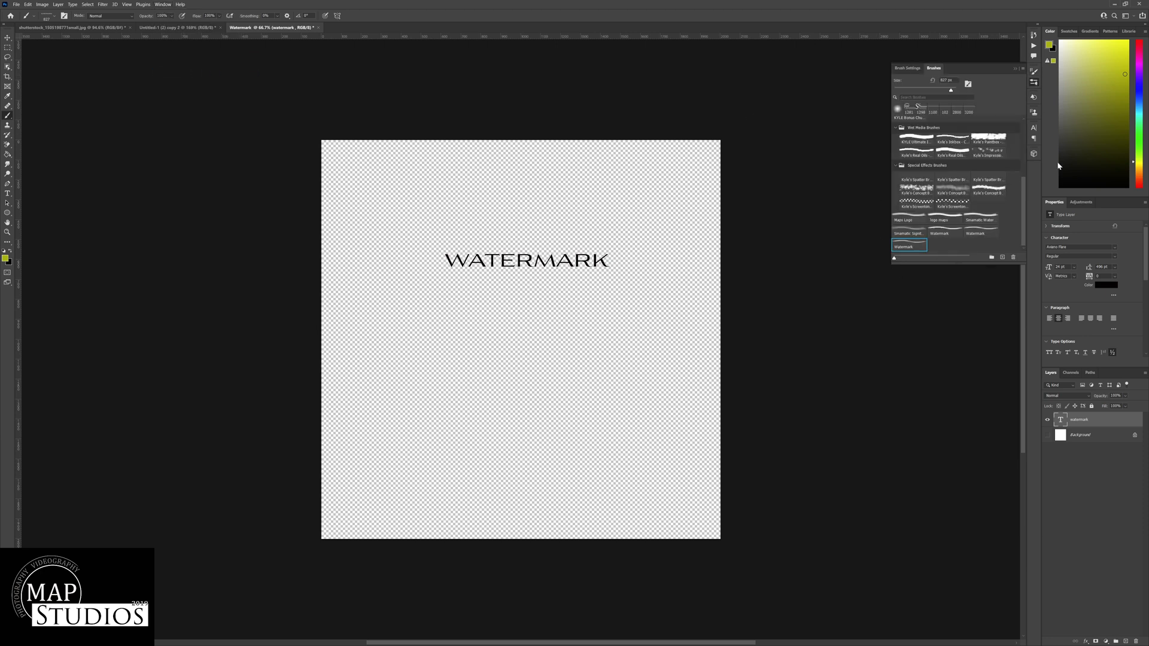
Step: Look through the brush picker's preset groups and find the saved Watermark brush at the end of the list
{"action": "left_click", "coordinate": [55, 18]}
{"action": "scroll", "coordinate": [22, 110], "scroll_direction": "up", "scroll_amount": 10}
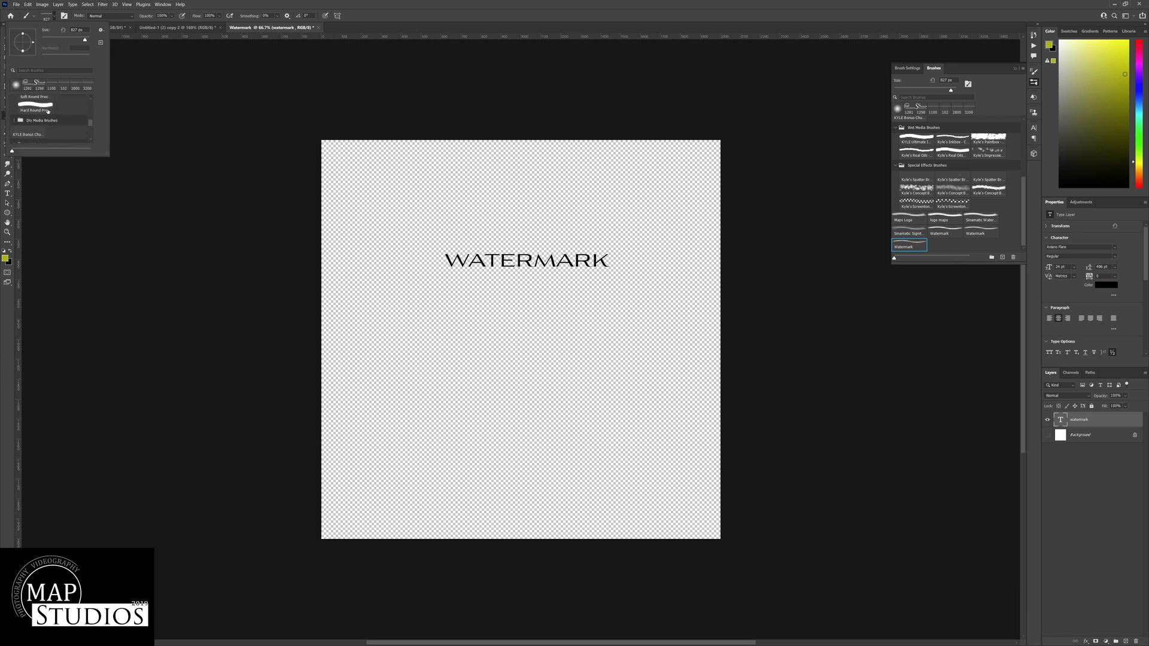
{"action": "scroll", "coordinate": [53, 111], "scroll_direction": "up", "scroll_amount": 2}
{"action": "scroll", "coordinate": [53, 109], "scroll_direction": "down", "scroll_amount": 4}
{"action": "scroll", "coordinate": [84, 110], "scroll_direction": "down", "scroll_amount": 8}
{"action": "scroll", "coordinate": [64, 118], "scroll_direction": "up", "scroll_amount": 1}
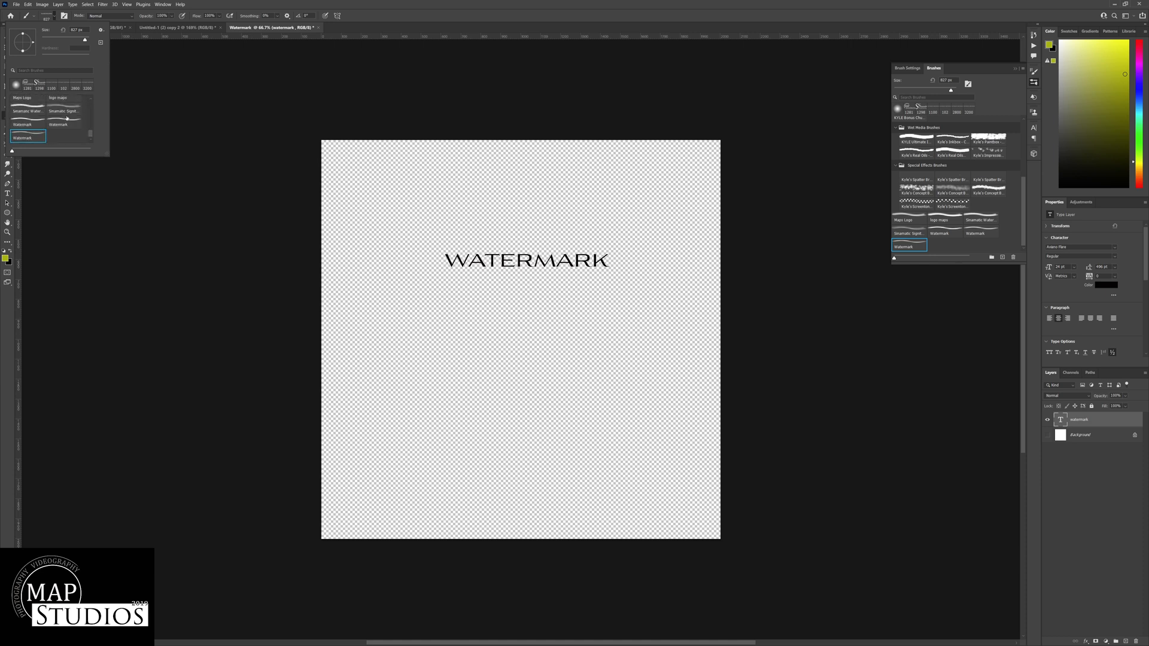
{"action": "scroll", "coordinate": [36, 119], "scroll_direction": "up", "scroll_amount": 1}
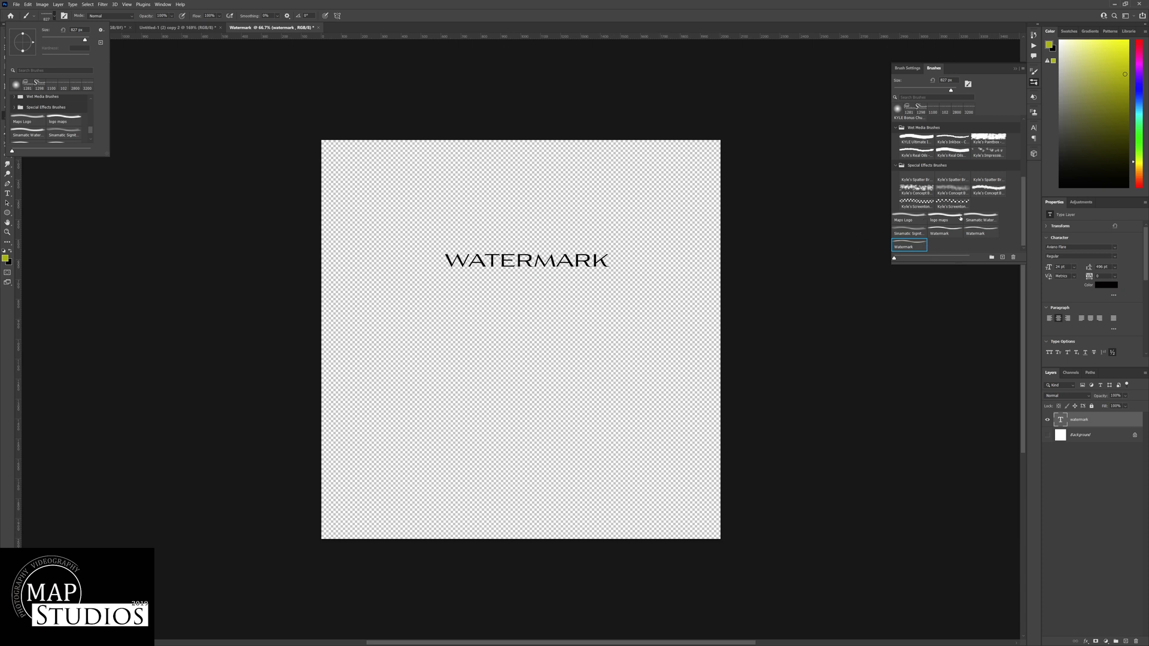
{"action": "left_click", "coordinate": [903, 244]}
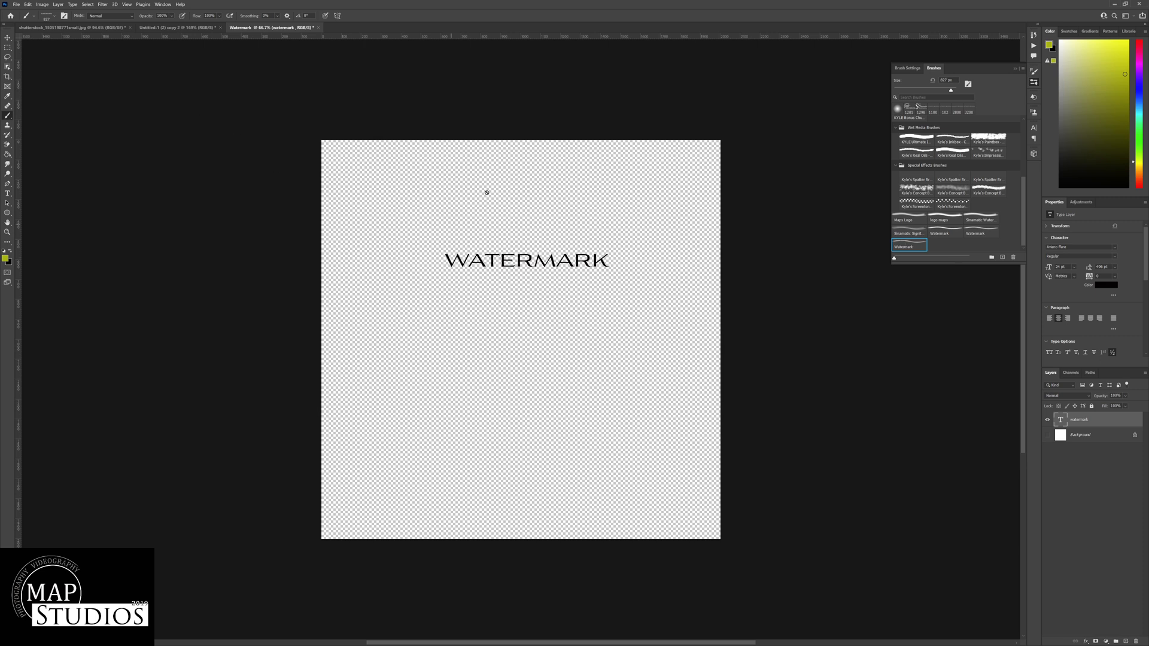
Step: Switch to the Christmas fireplace photo and choose the Soft Round brush from the General Brushes group
{"action": "left_click", "coordinate": [72, 28]}
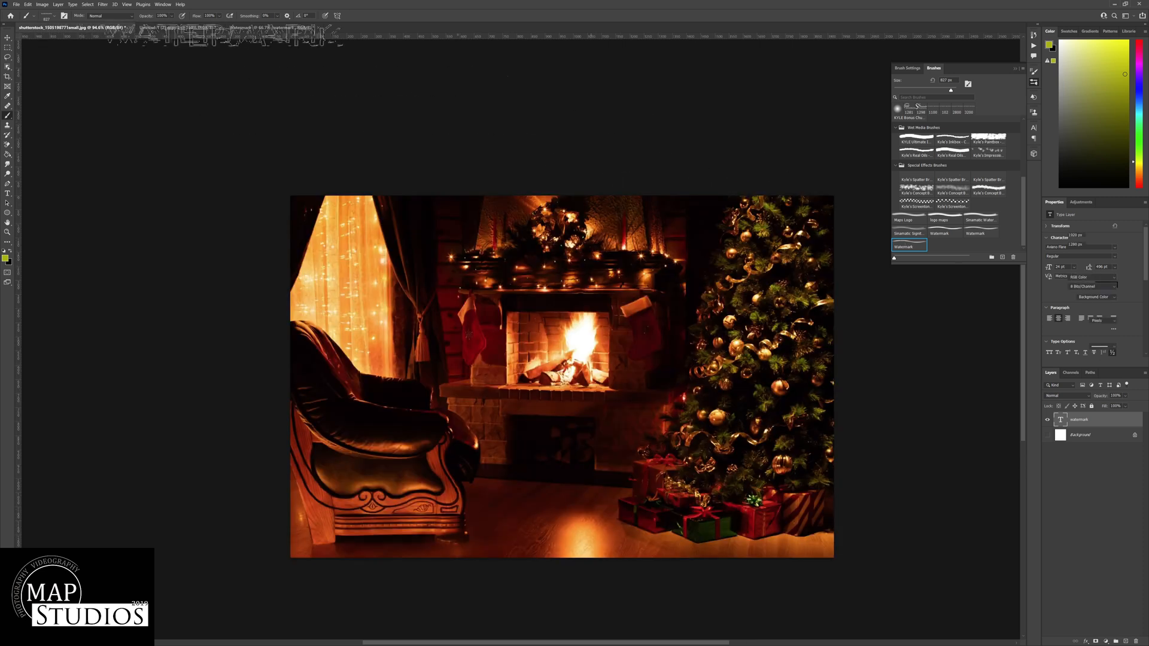
{"action": "left_click", "coordinate": [53, 17]}
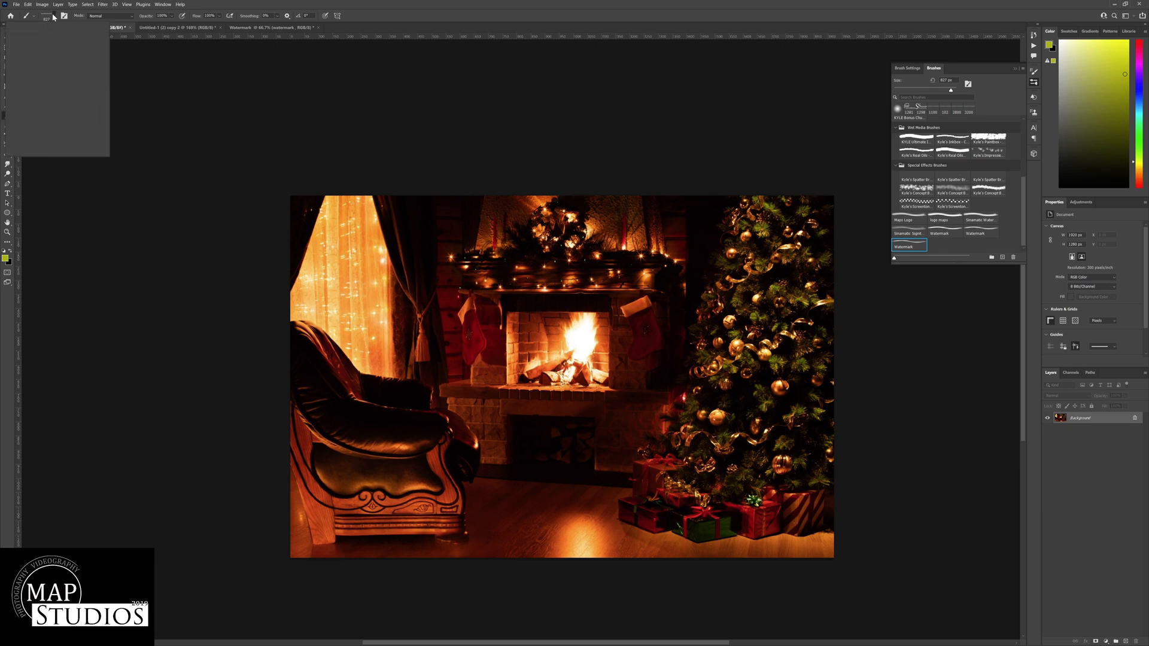
{"action": "scroll", "coordinate": [54, 103], "scroll_direction": "up", "scroll_amount": 3}
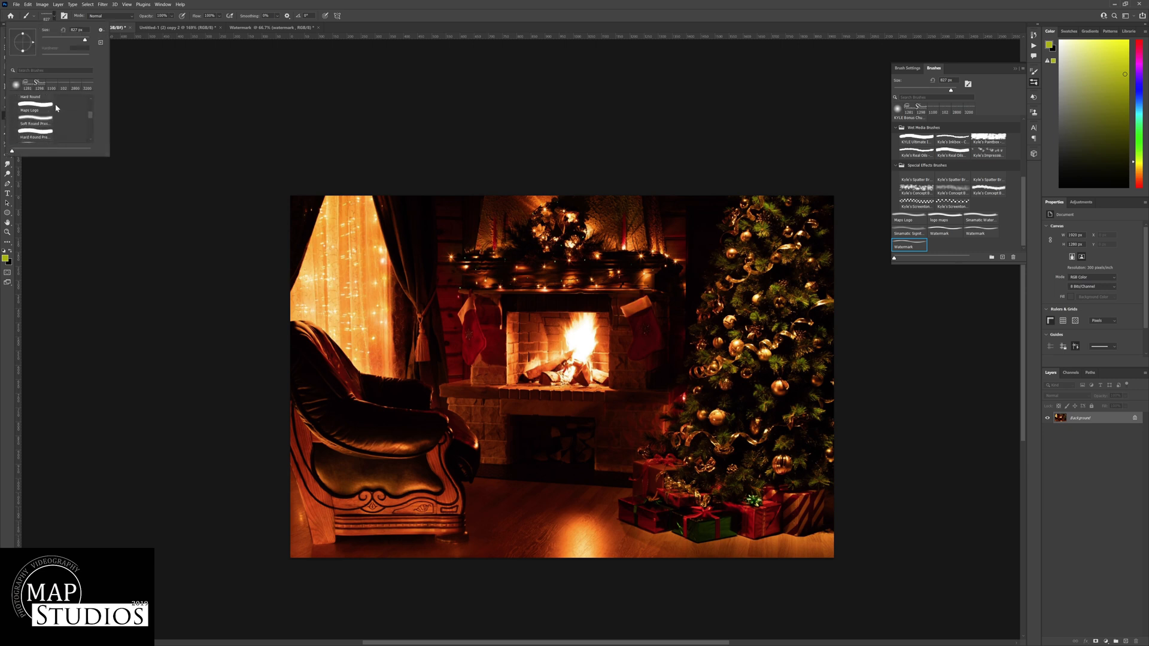
{"action": "scroll", "coordinate": [54, 107], "scroll_direction": "up", "scroll_amount": 2}
{"action": "left_click", "coordinate": [36, 111]}
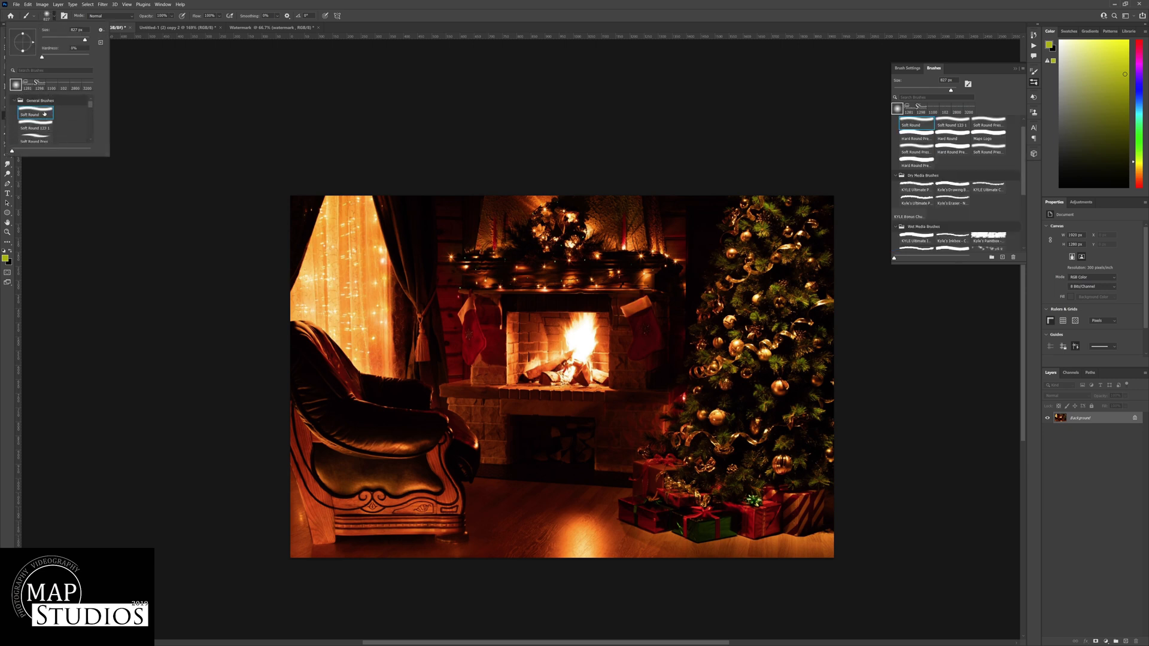
{"action": "left_click", "coordinate": [141, 62]}
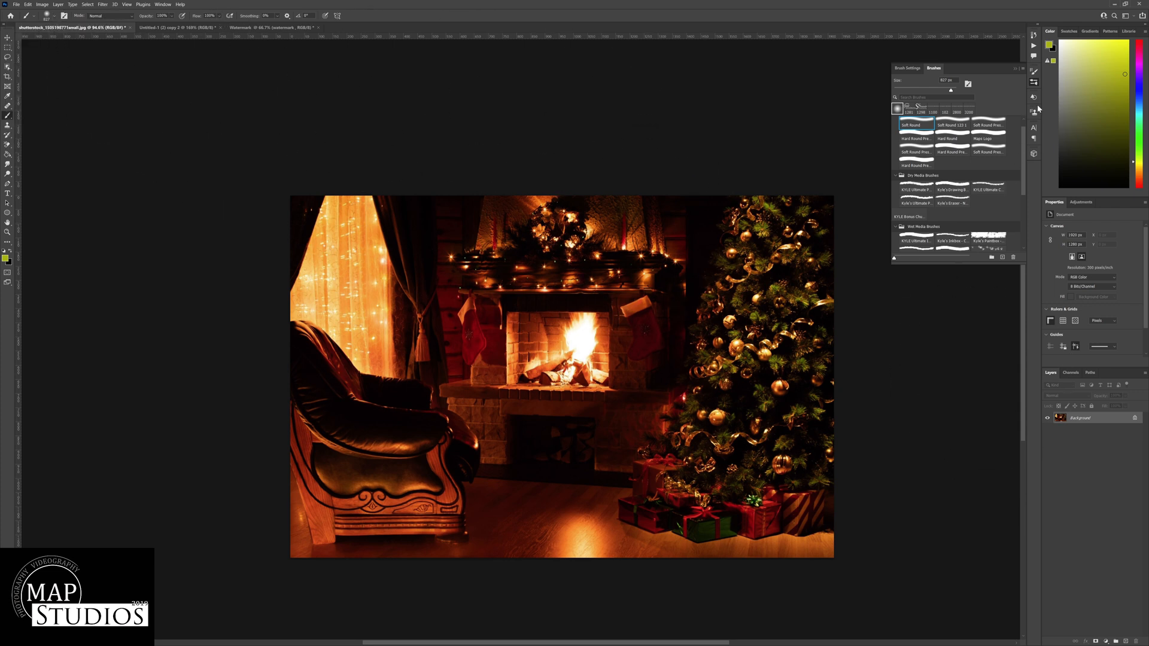
Step: Collapse the Brushes panel and select the last Watermark brush in the preset list for painting
{"action": "left_click", "coordinate": [1038, 81]}
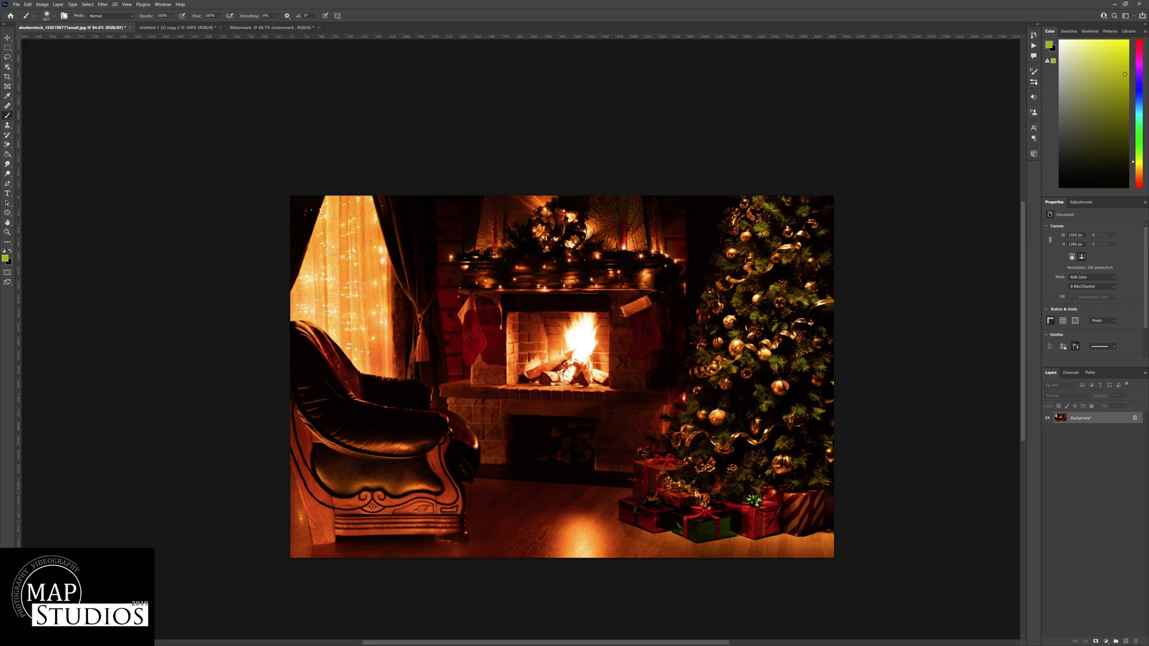
{"action": "left_click", "coordinate": [53, 19]}
{"action": "scroll", "coordinate": [59, 111], "scroll_direction": "down", "scroll_amount": 10}
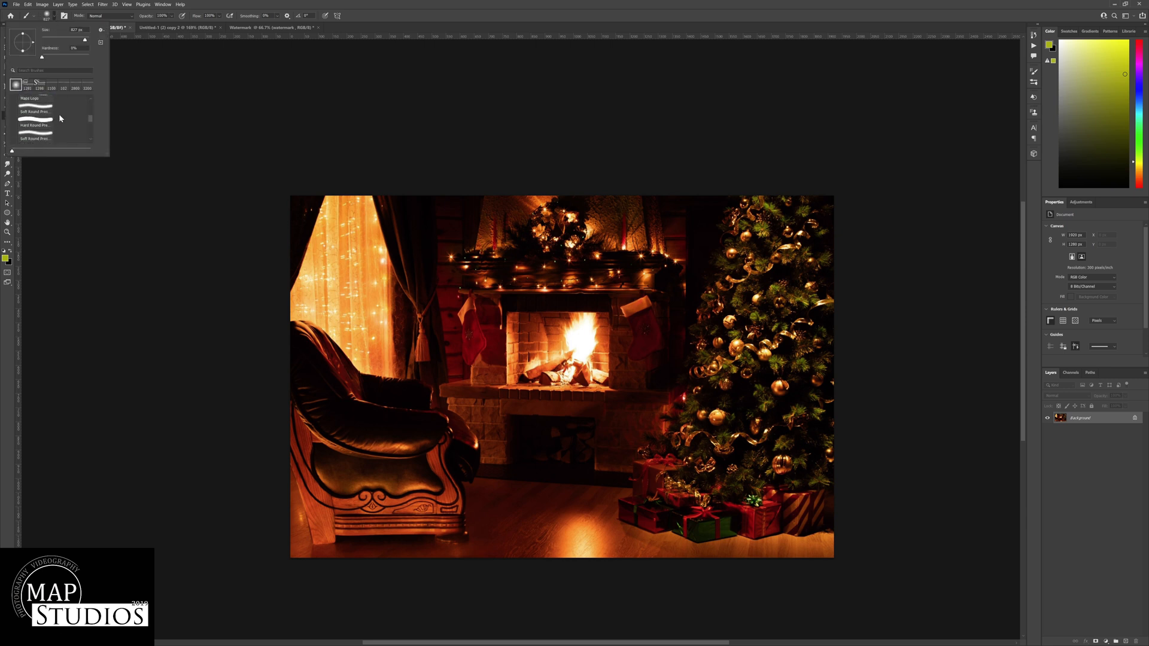
{"action": "scroll", "coordinate": [60, 117], "scroll_direction": "up", "scroll_amount": 2}
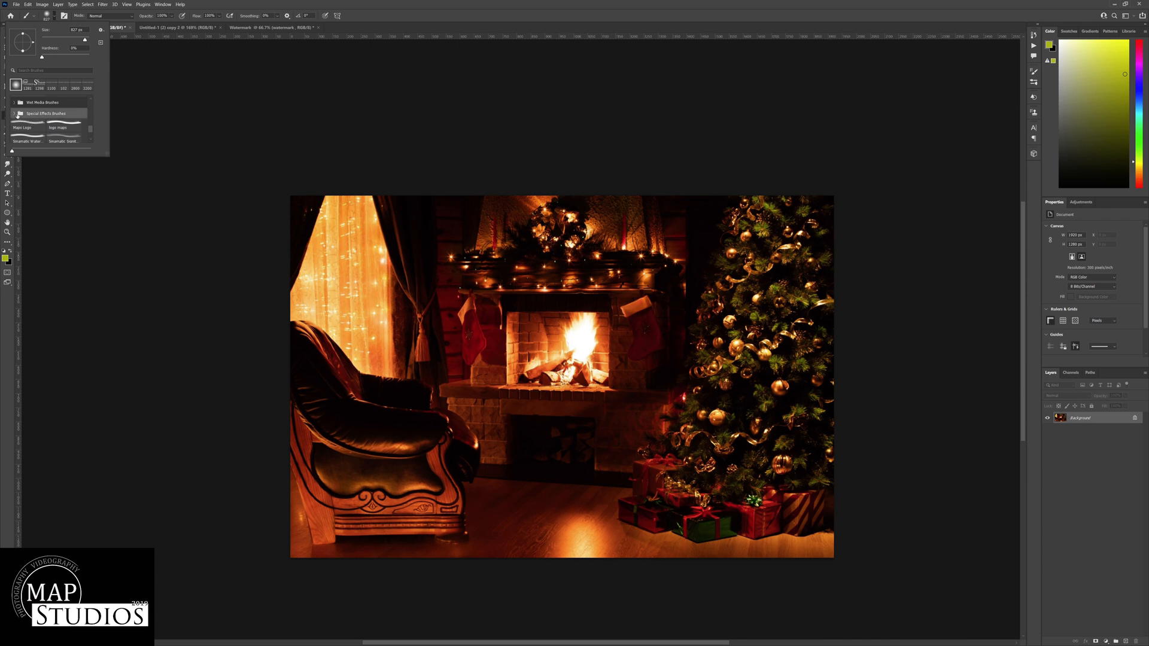
{"action": "scroll", "coordinate": [43, 119], "scroll_direction": "down", "scroll_amount": 3}
{"action": "left_click", "coordinate": [28, 139]}
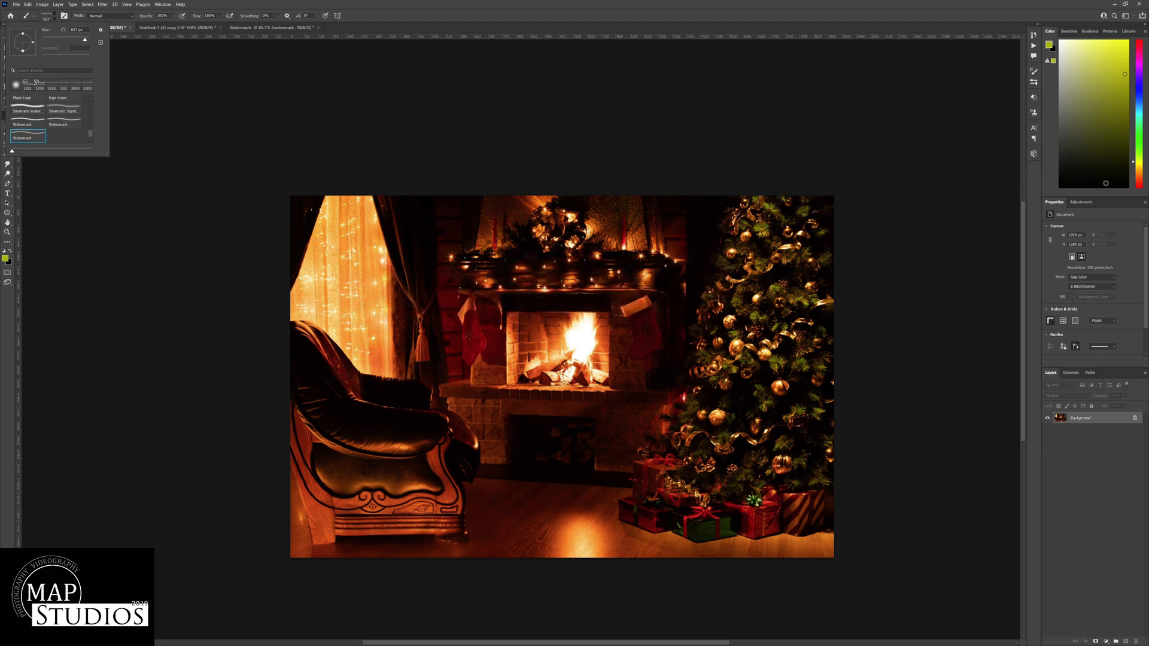
Step: Set the foreground colour to dark green and stamp the WATERMARK brush once over the fireplace mantel
{"action": "left_click", "coordinate": [1104, 183]}
{"action": "left_click", "coordinate": [1143, 180]}
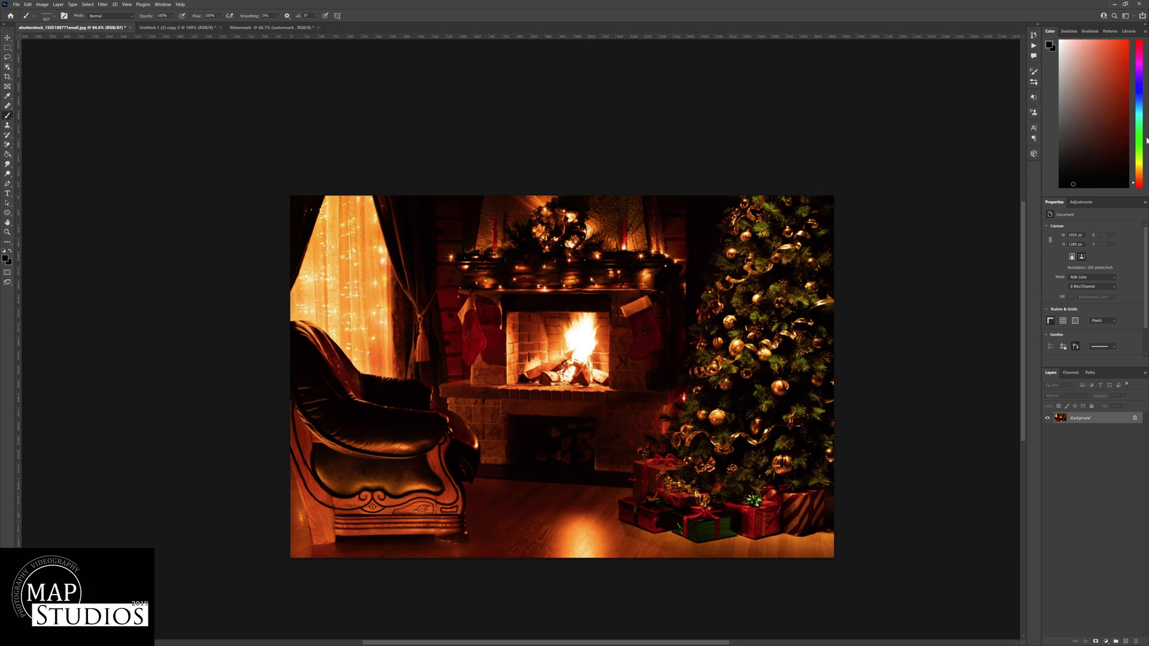
{"action": "left_click", "coordinate": [1140, 154]}
{"action": "left_click", "coordinate": [1120, 122]}
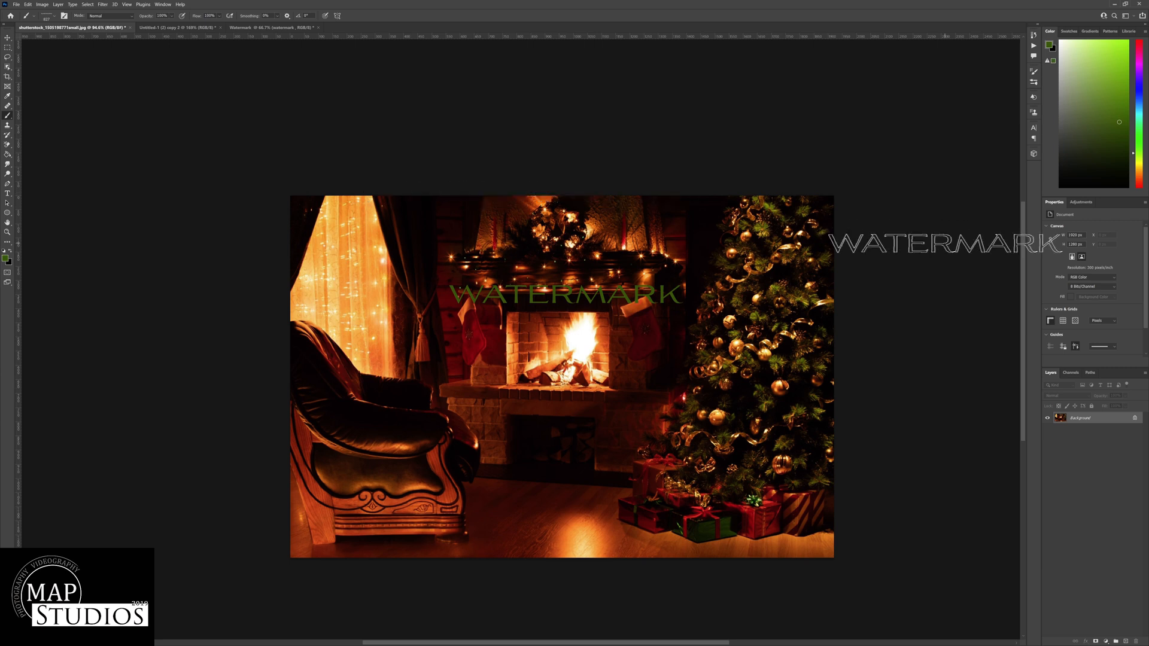
Step: Choose the saved MAP Studios logo brush with a slightly brighter green and stamp it over the armchair in the fireplace photo
{"action": "left_click", "coordinate": [159, 28]}
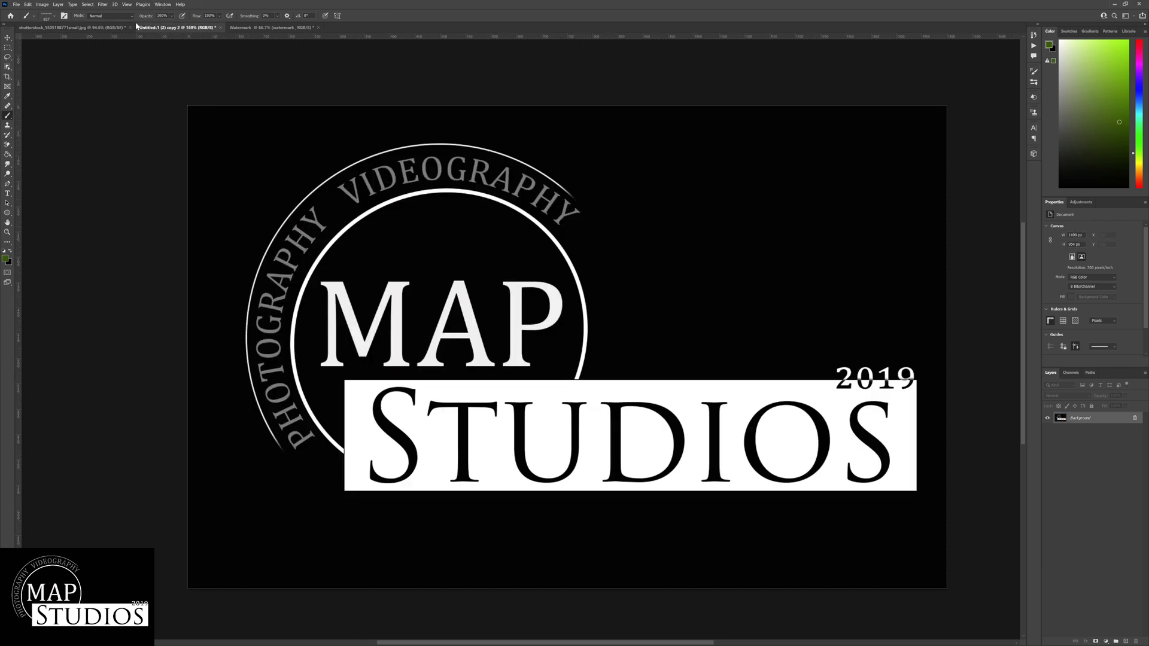
{"action": "left_click", "coordinate": [76, 27]}
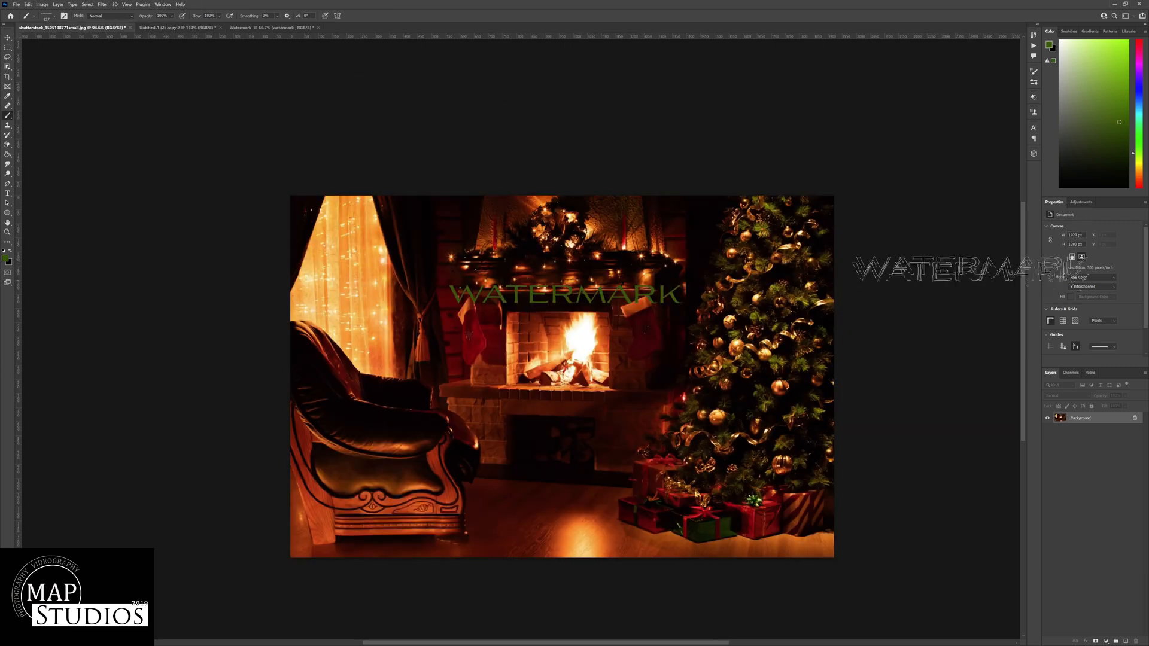
{"action": "left_click", "coordinate": [1034, 99]}
{"action": "left_click", "coordinate": [1033, 112]}
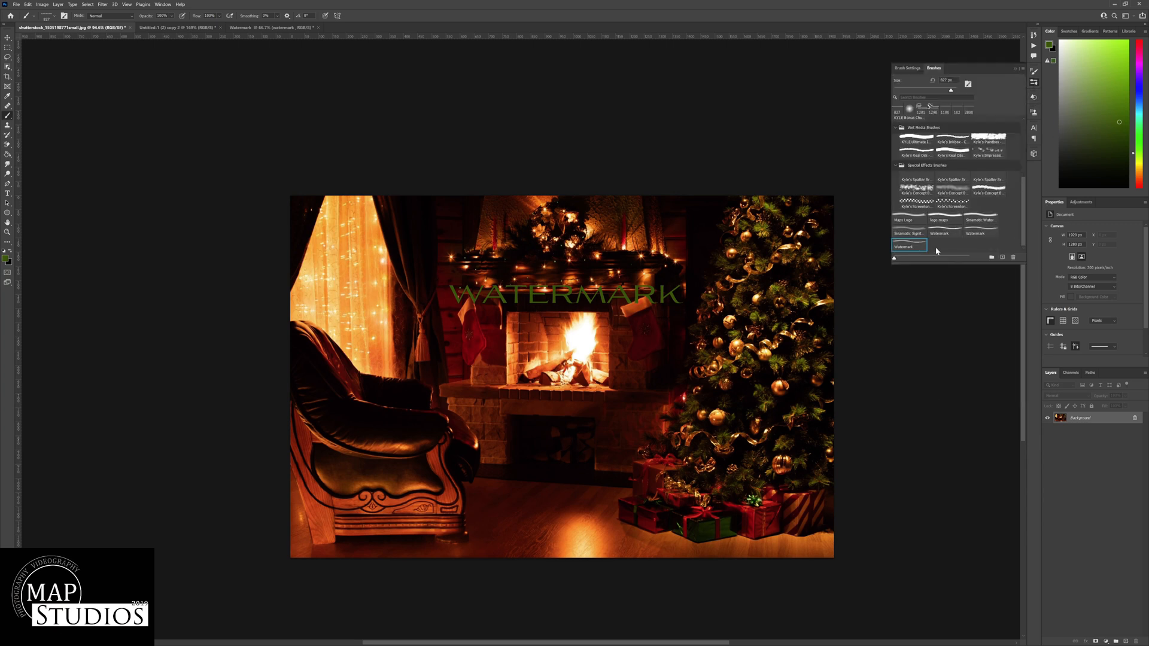
{"action": "left_click", "coordinate": [925, 232]}
{"action": "left_click", "coordinate": [917, 223]}
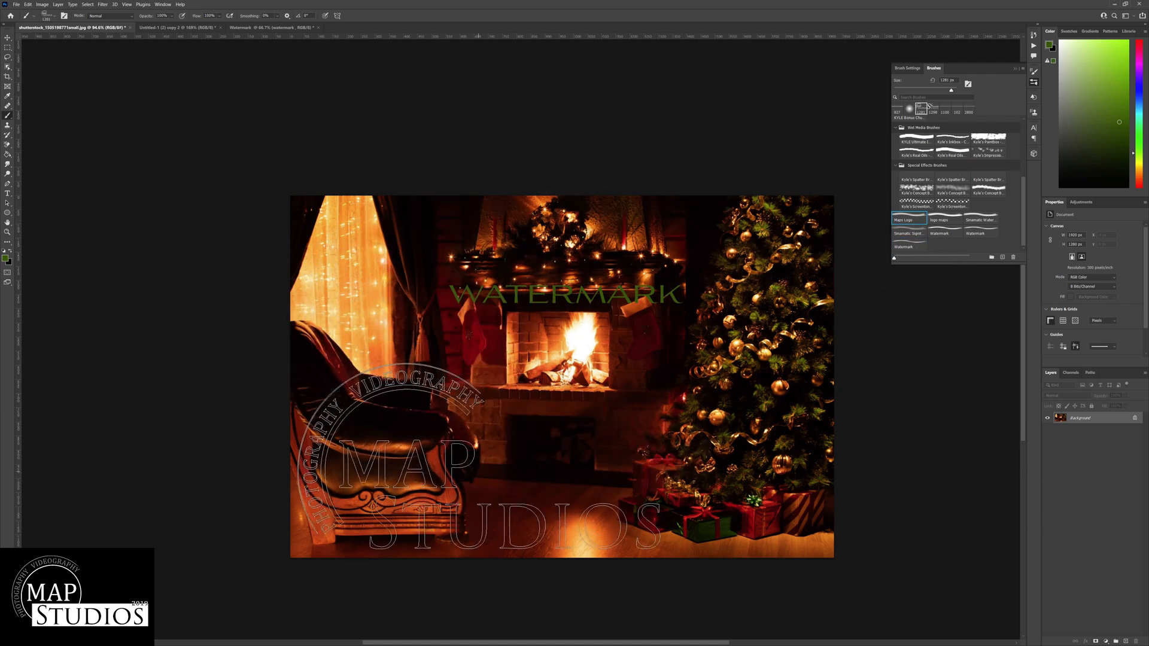
{"action": "left_click", "coordinate": [1079, 160]}
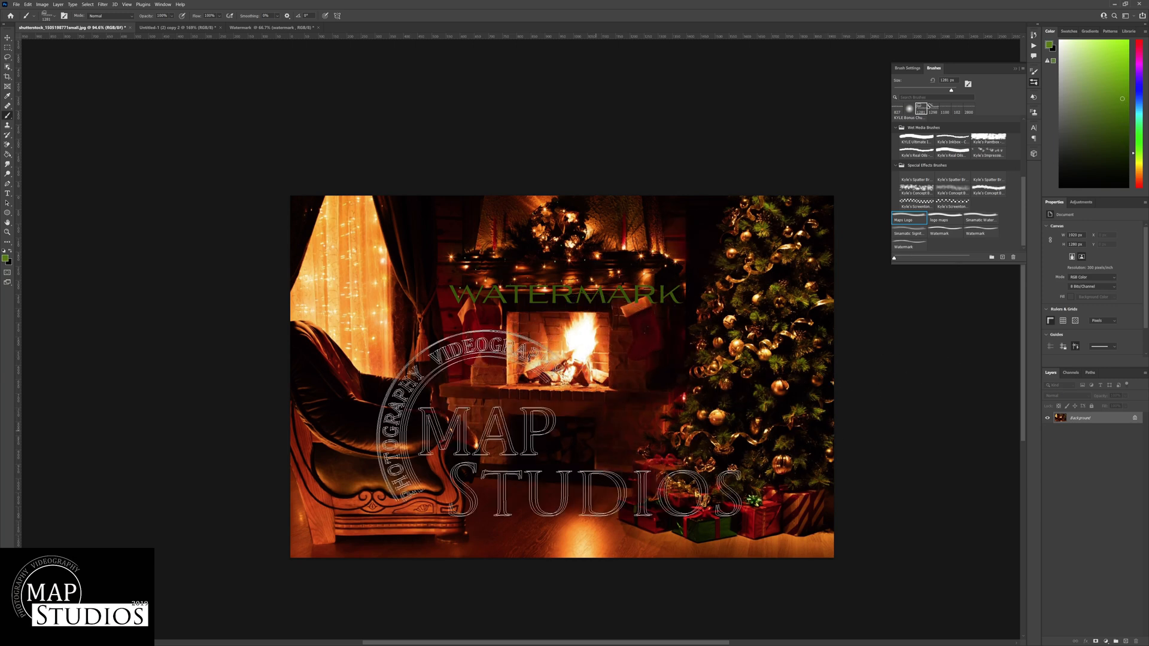
{"action": "left_click", "coordinate": [478, 453]}
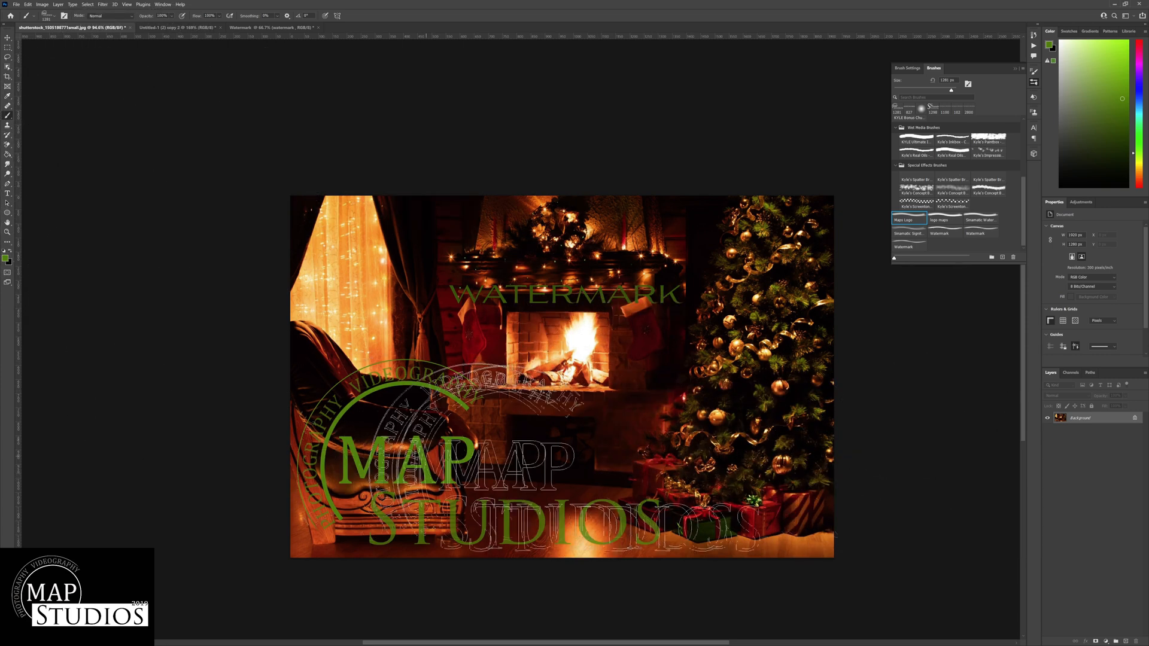
Step: Try stamping the Sinamatic Studios watermark brush over the fireplace and undo the stamp
{"action": "left_click", "coordinate": [980, 218]}
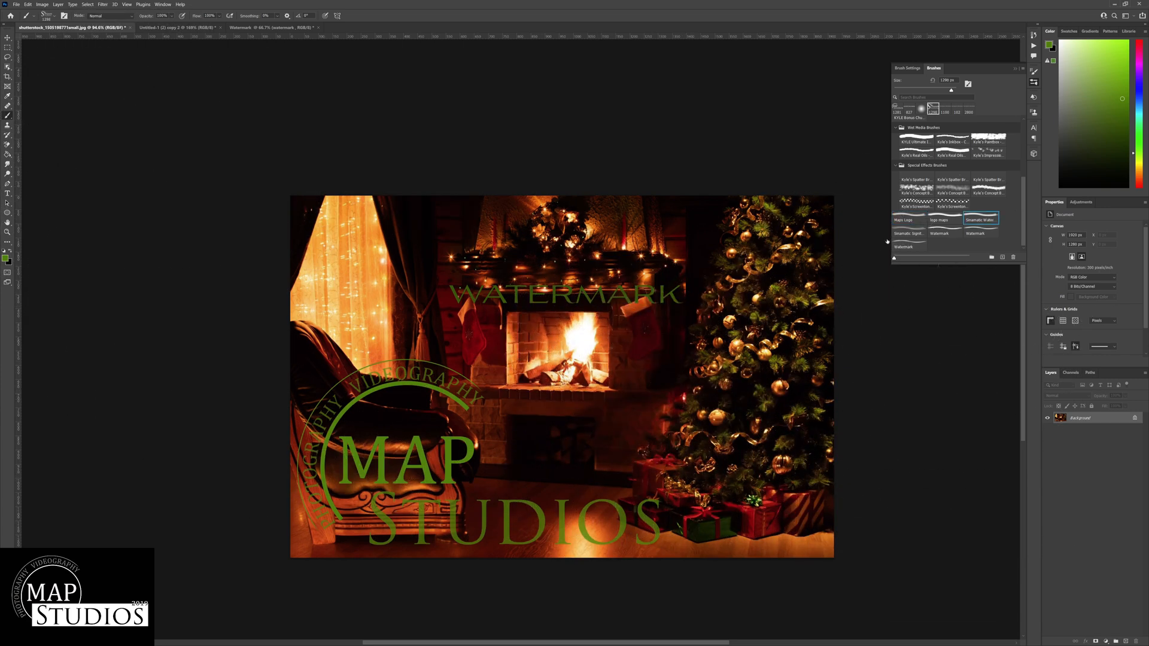
{"action": "left_click", "coordinate": [639, 404]}
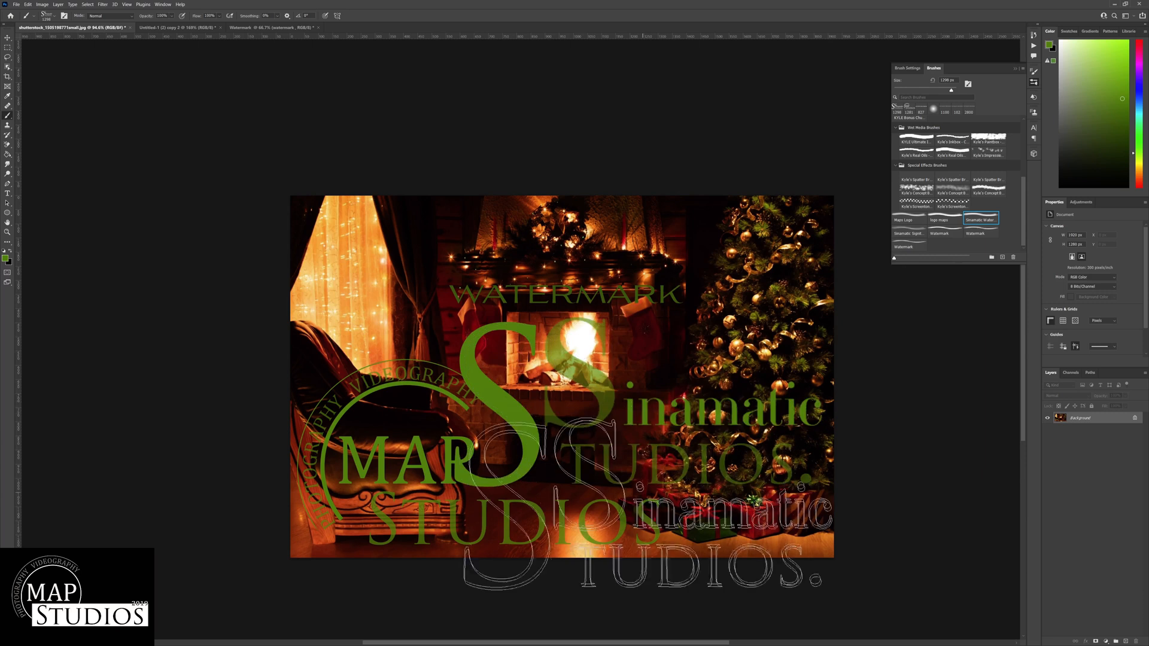
{"action": "key", "text": "ctrl+z"}
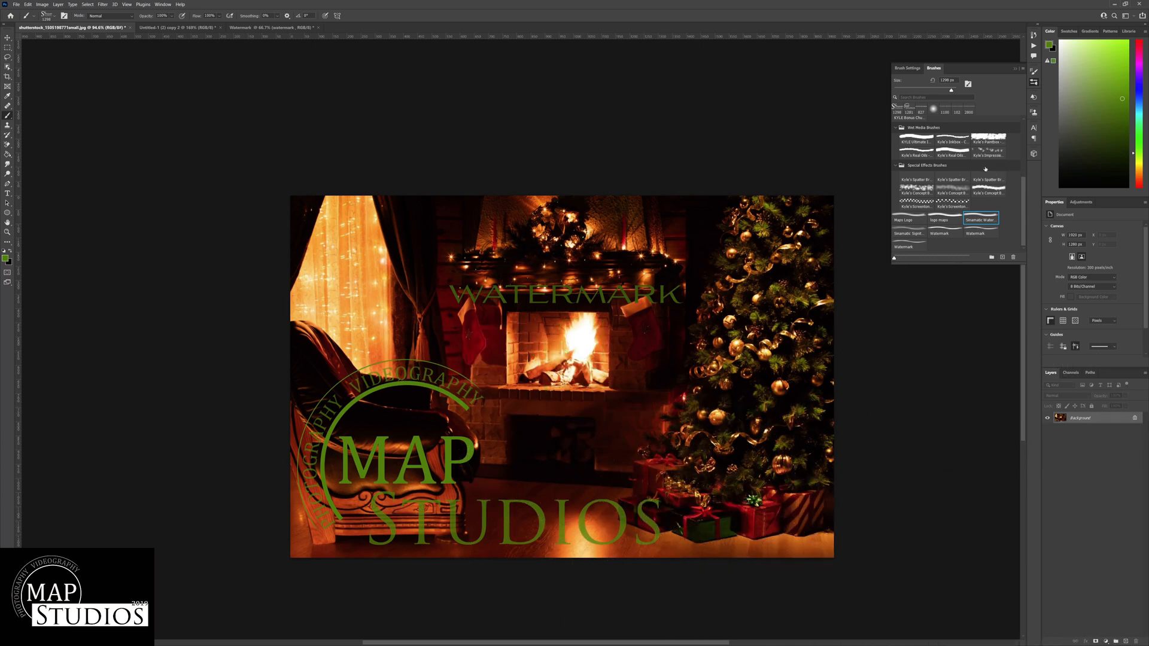
Step: Preview the other logo brushes, then stamp the handwritten Sinamatic Photography signature below the fire and beside the window
{"action": "left_click", "coordinate": [939, 220]}
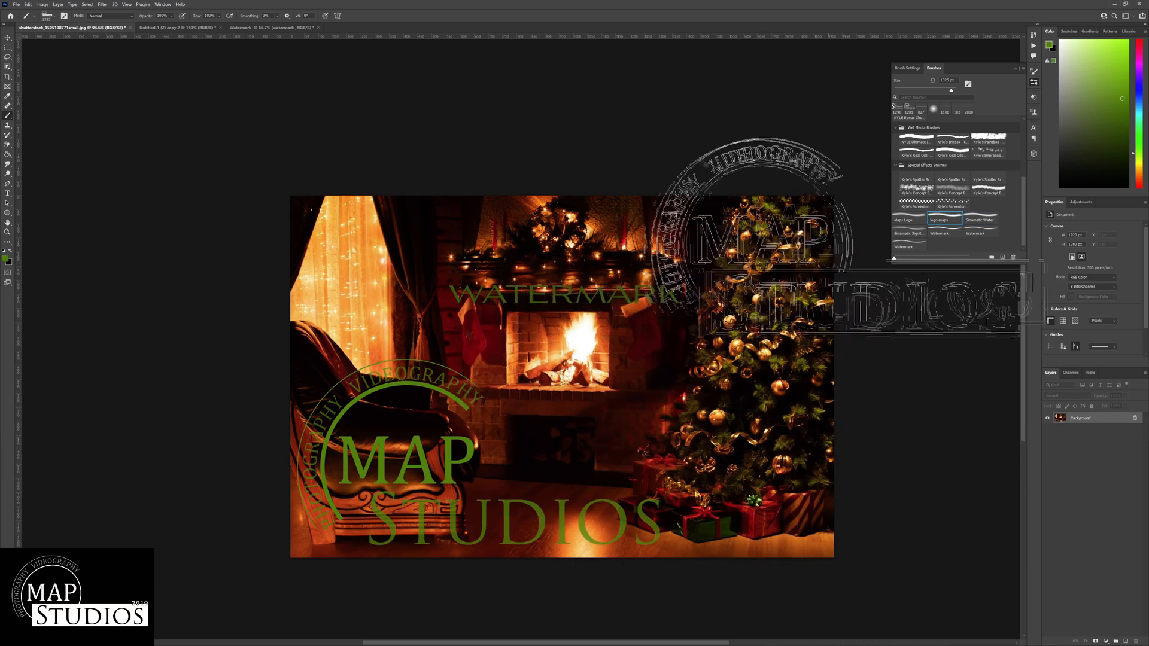
{"action": "left_click", "coordinate": [914, 219]}
{"action": "left_click", "coordinate": [980, 235]}
{"action": "left_click", "coordinate": [938, 234]}
{"action": "left_click", "coordinate": [909, 235]}
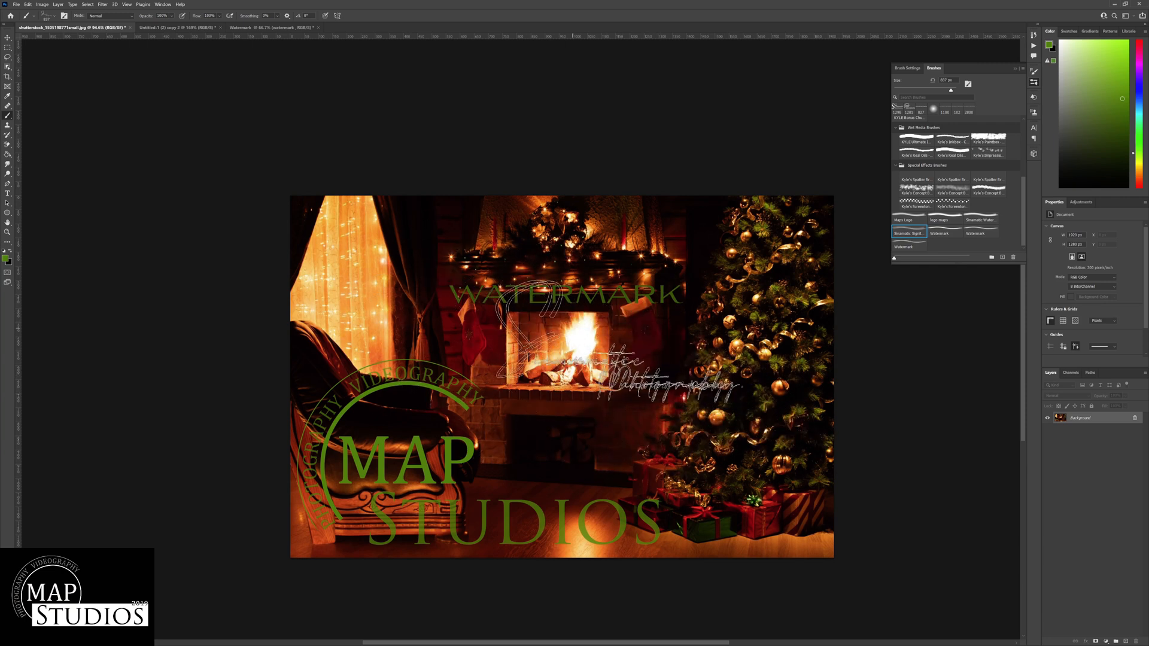
{"action": "left_click", "coordinate": [656, 388]}
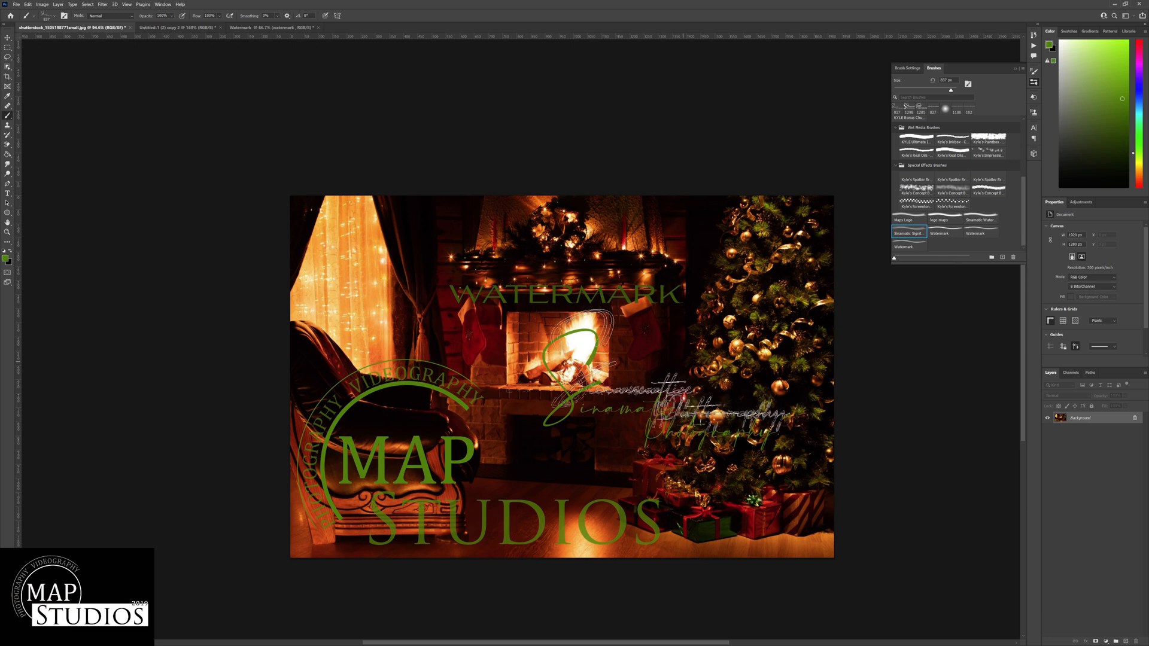
{"action": "left_click", "coordinate": [459, 293]}
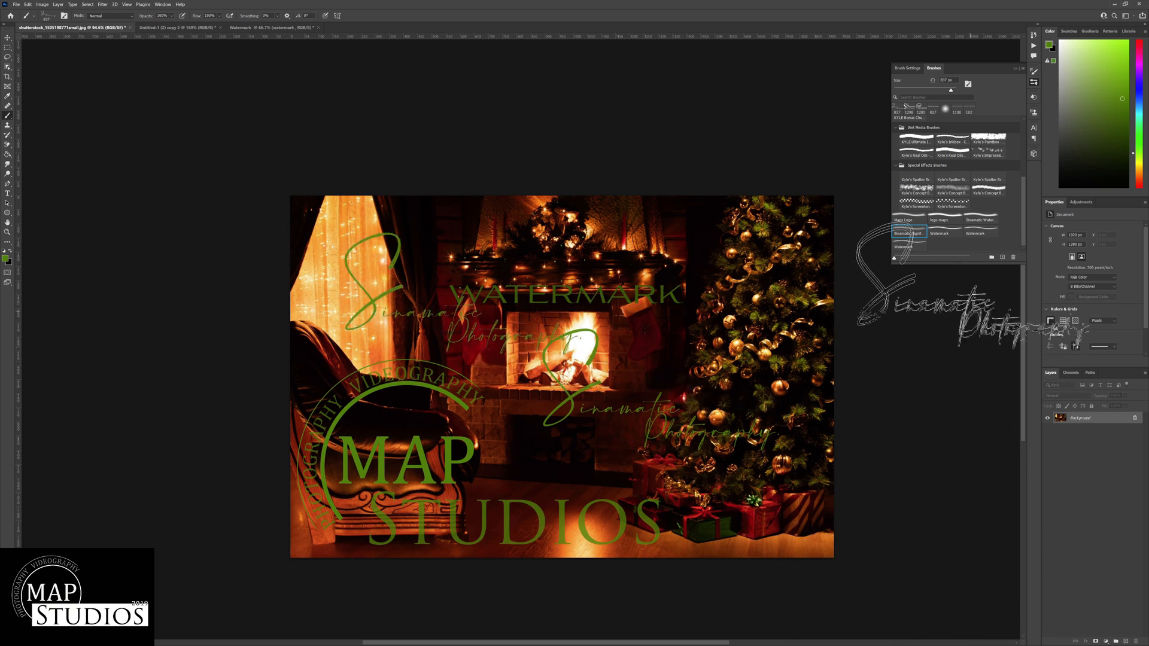
Step: Stamp the Sinamatic Studios watermark brush across the upper part of the photo, from the mantel to the tree
{"action": "left_click", "coordinate": [981, 233]}
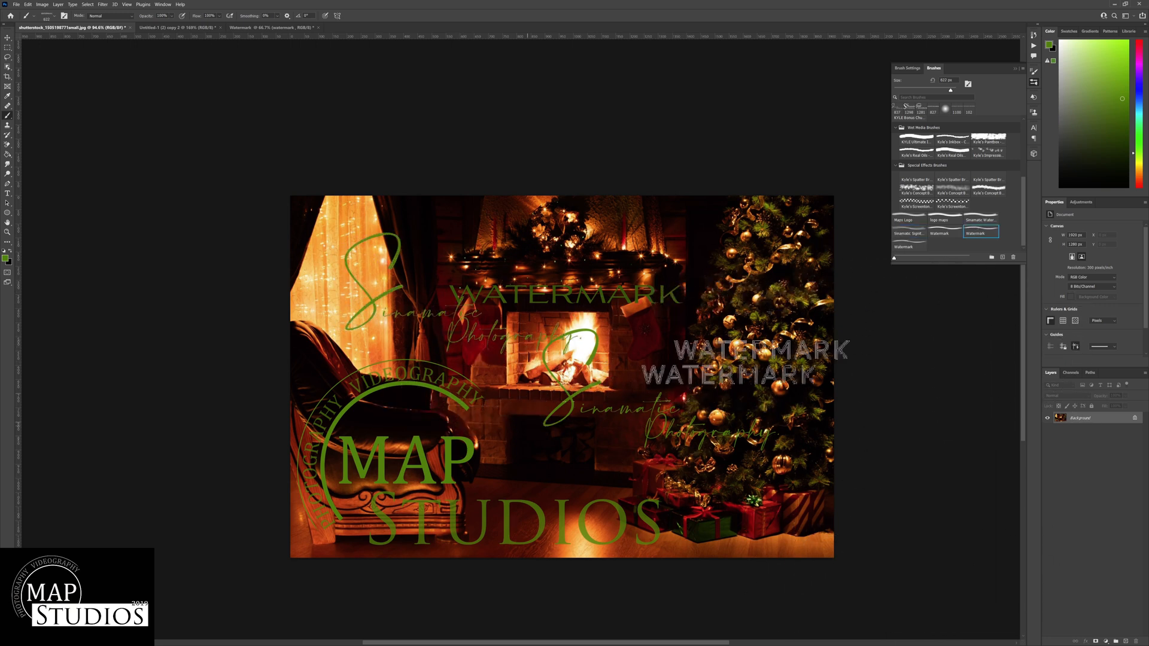
{"action": "left_click", "coordinate": [978, 217]}
{"action": "left_click", "coordinate": [651, 278]}
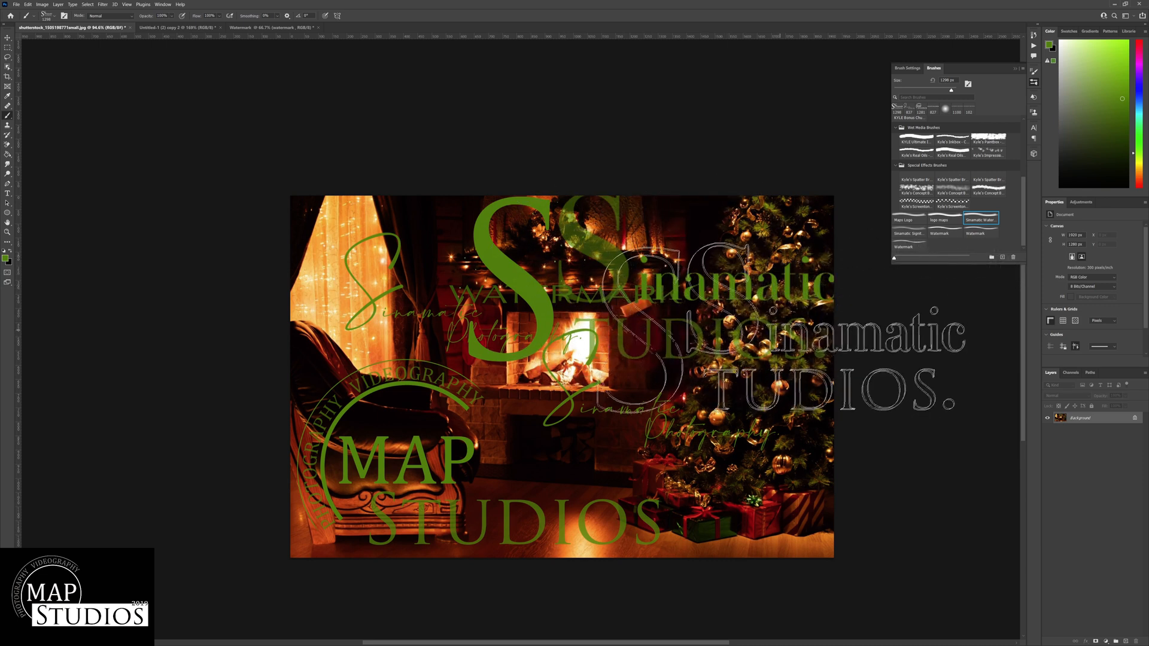
Step: Review the open logo and Watermark documents, then return to the fireplace photo and browse the tool presets
{"action": "left_click", "coordinate": [177, 28]}
{"action": "left_click", "coordinate": [286, 28]}
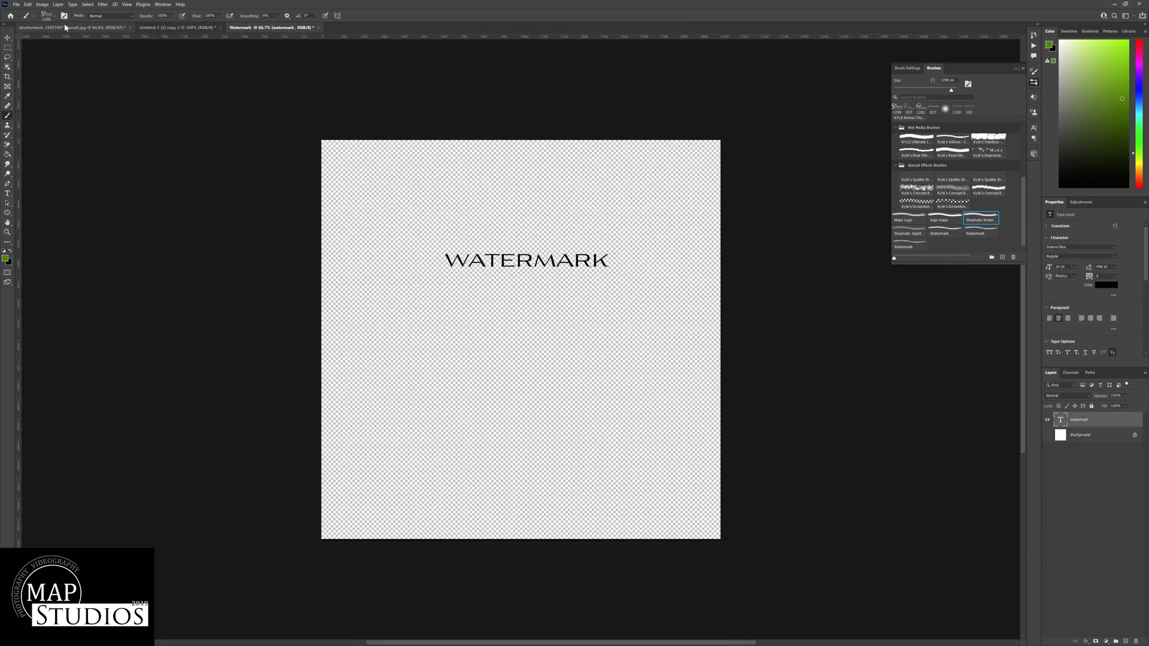
{"action": "left_click", "coordinate": [72, 27]}
{"action": "left_click", "coordinate": [33, 16]}
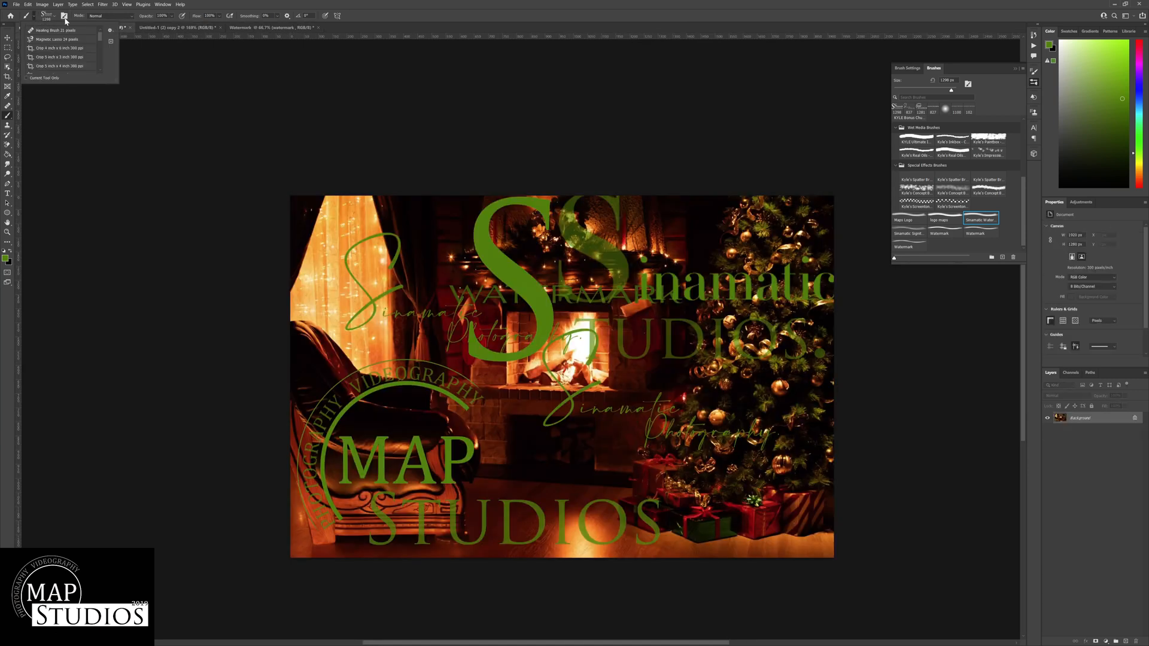
{"action": "scroll", "coordinate": [63, 45], "scroll_direction": "down", "scroll_amount": 5}
{"action": "scroll", "coordinate": [73, 70], "scroll_direction": "down", "scroll_amount": 3}
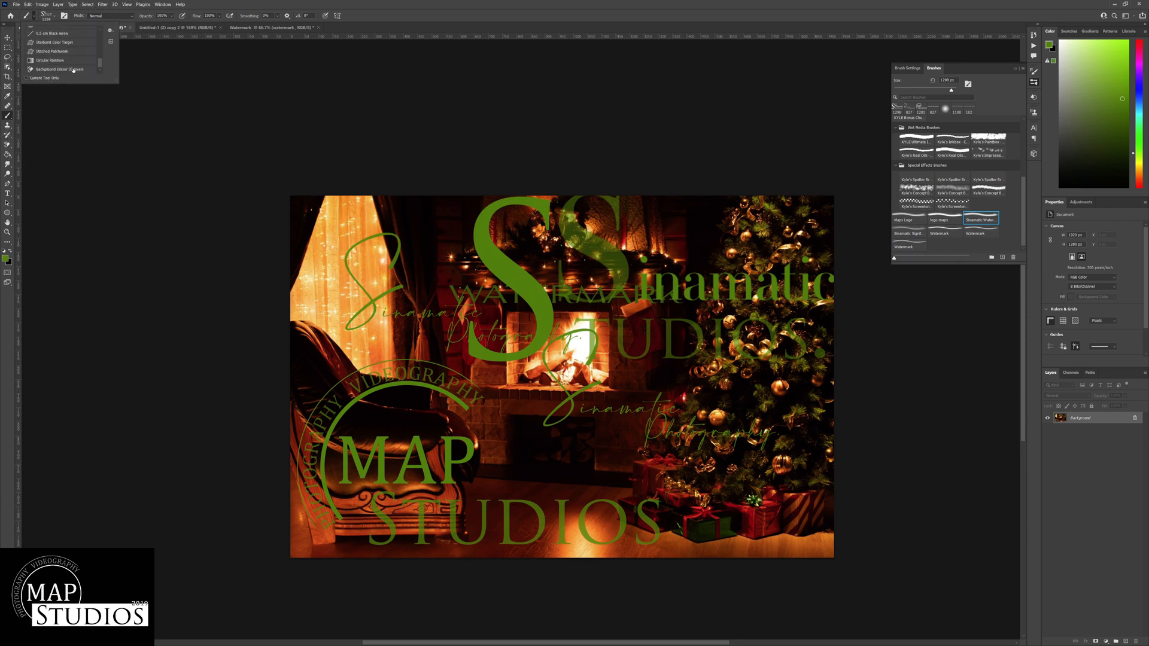
Step: Activate the Type tool and browse the available fonts for watermark text
{"action": "left_click", "coordinate": [7, 193]}
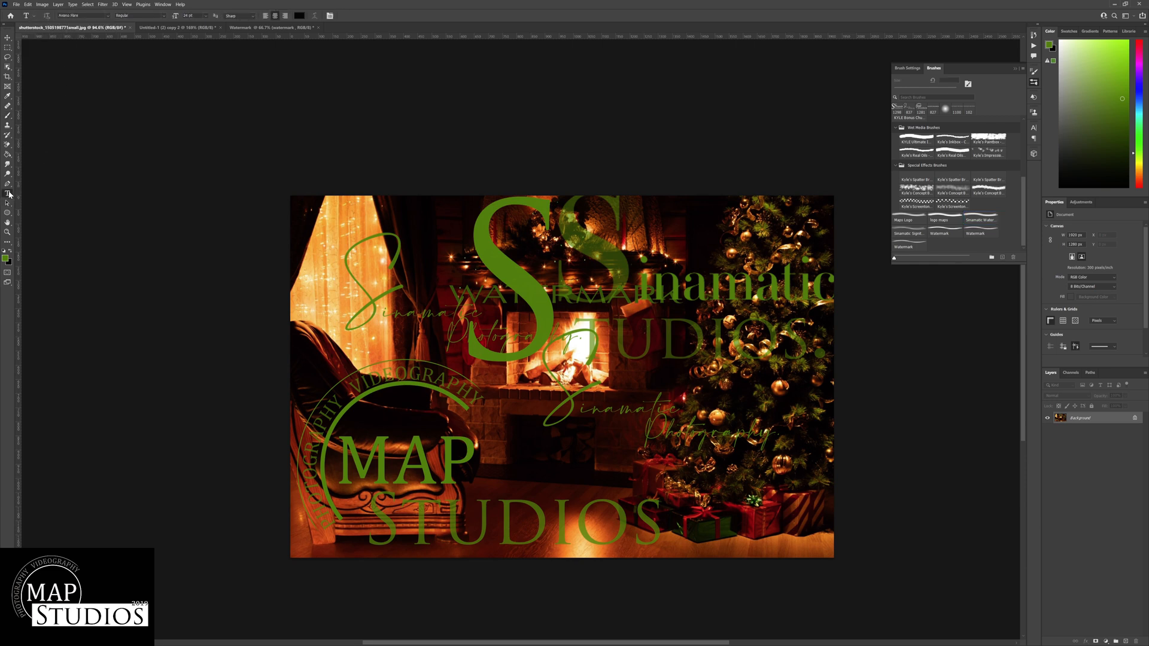
{"action": "left_click", "coordinate": [109, 16]}
{"action": "scroll", "coordinate": [128, 144], "scroll_direction": "down", "scroll_amount": 7}
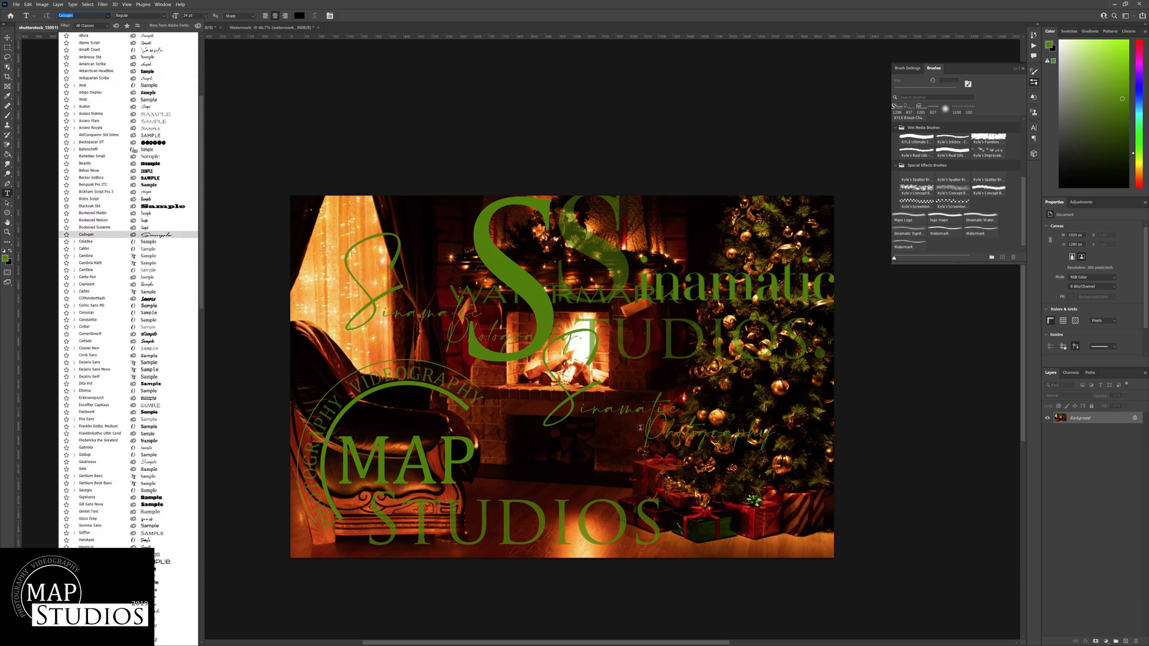
Step: Stamp the handwritten Sinamatic Photography signature brush below the fireplace and across the curtain and mantel
{"action": "left_click", "coordinate": [924, 235]}
{"action": "left_click", "coordinate": [678, 449]}
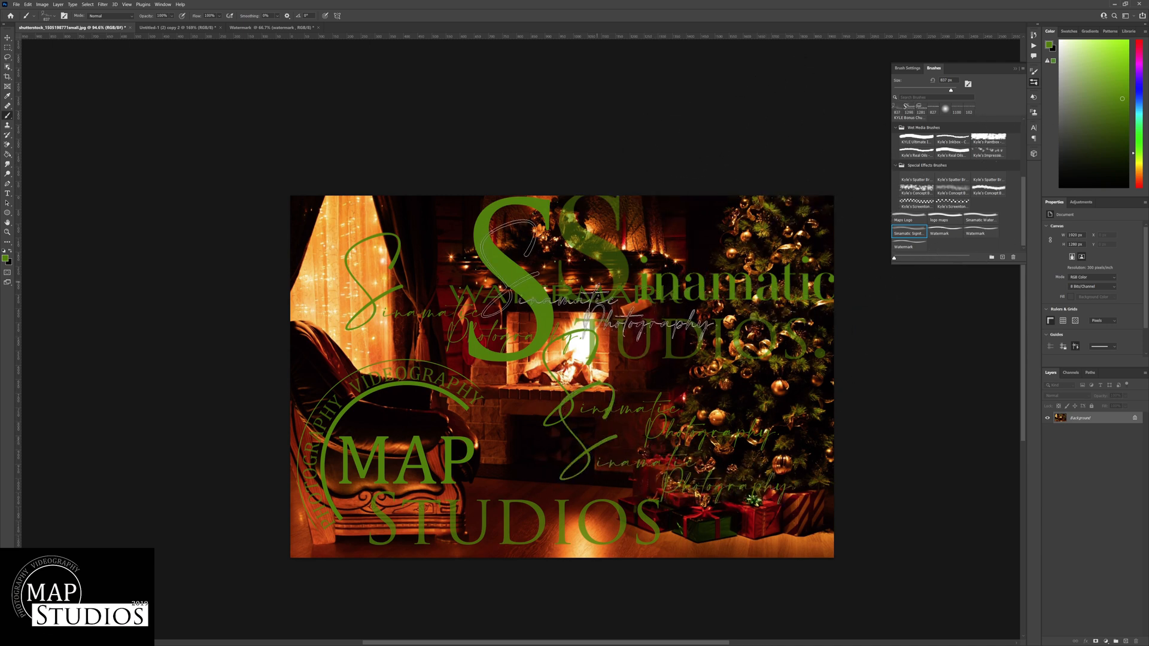
{"action": "left_click", "coordinate": [506, 267]}
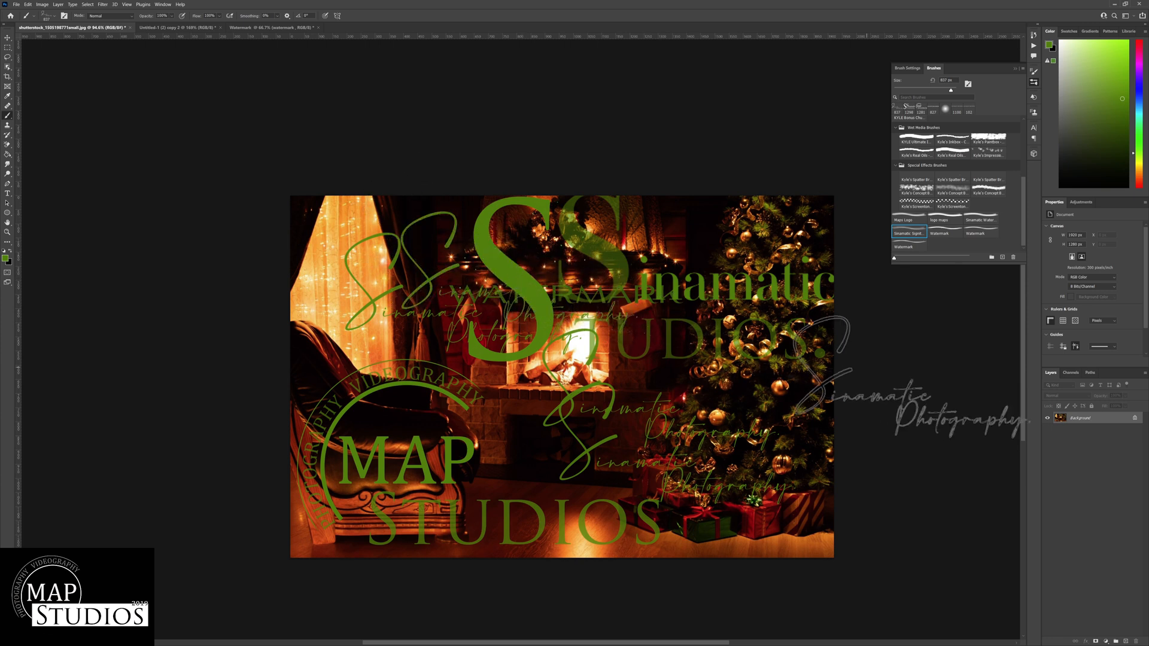
{"action": "left_click", "coordinate": [591, 392]}
{"action": "left_click", "coordinate": [591, 445]}
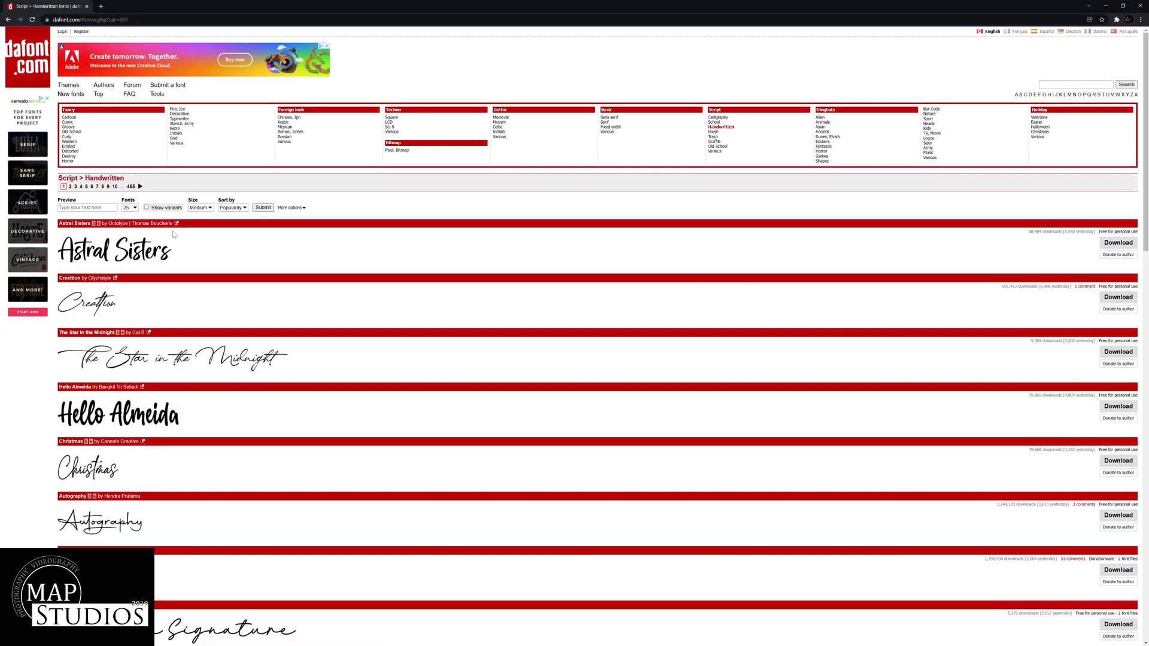
Step: Switch to dafont.com in the browser, skim the handwritten script fonts and open the Roman, Greek category
{"action": "scroll", "coordinate": [228, 331], "scroll_direction": "down", "scroll_amount": 3}
{"action": "scroll", "coordinate": [228, 331], "scroll_direction": "up", "scroll_amount": 3}
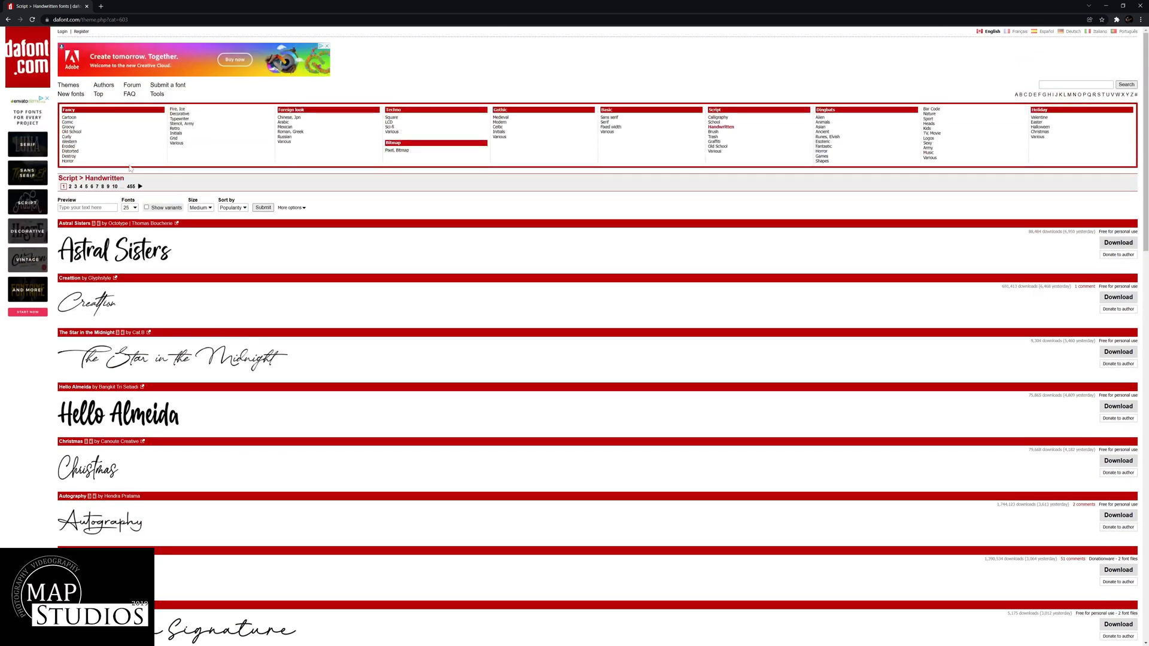
{"action": "left_click", "coordinate": [292, 144]}
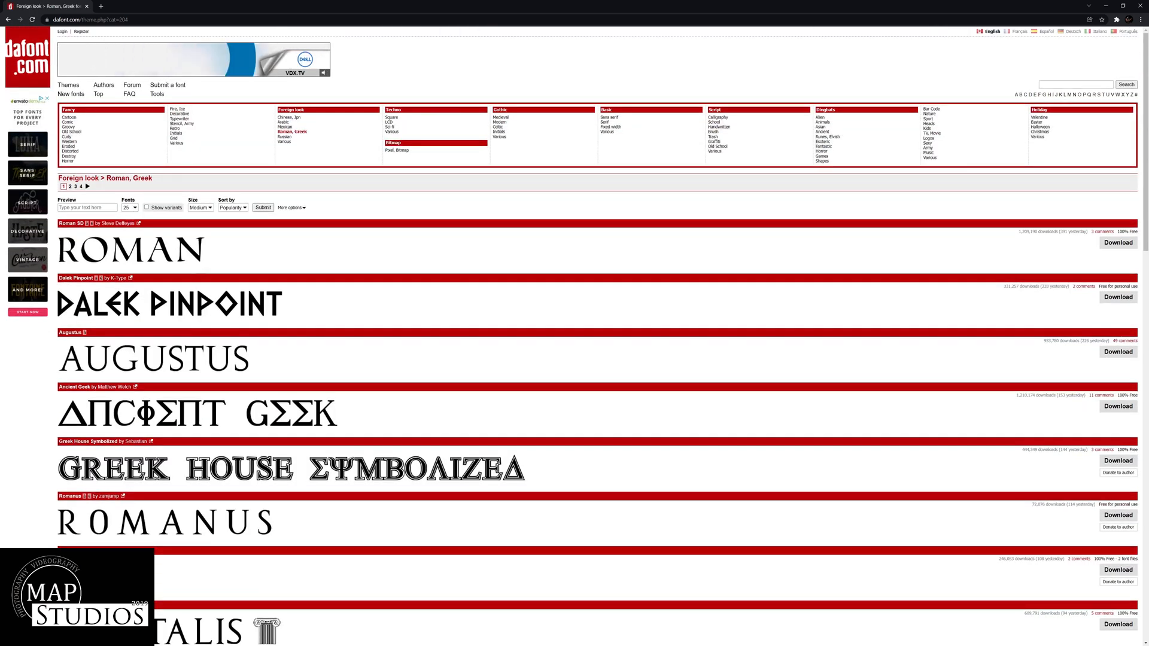
Step: Preview the Roman, Greek fonts with the text "photography logo" and look through the samples
{"action": "left_click", "coordinate": [96, 207]}
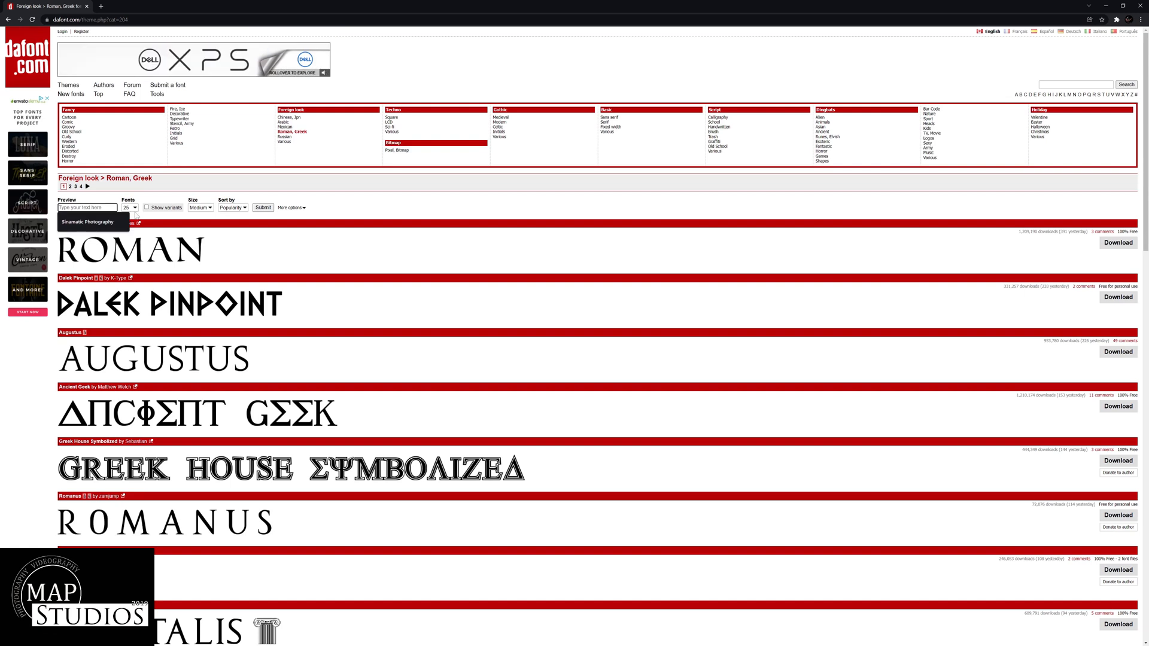
{"action": "type", "text": "pho"}
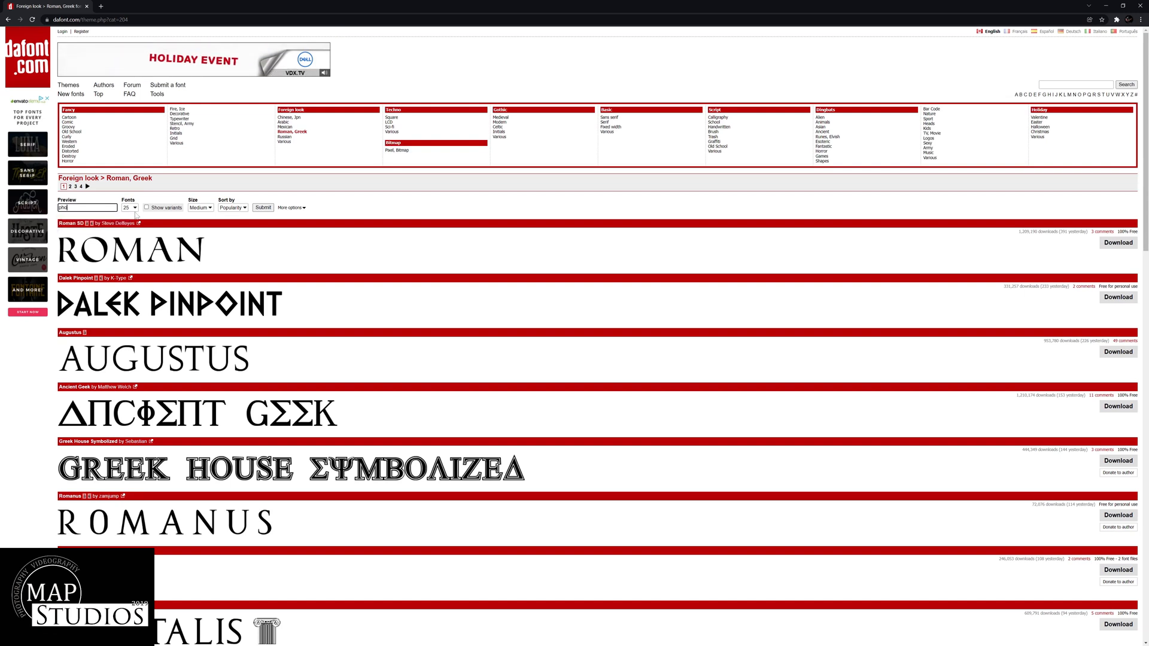
{"action": "type", "text": "tography logo"}
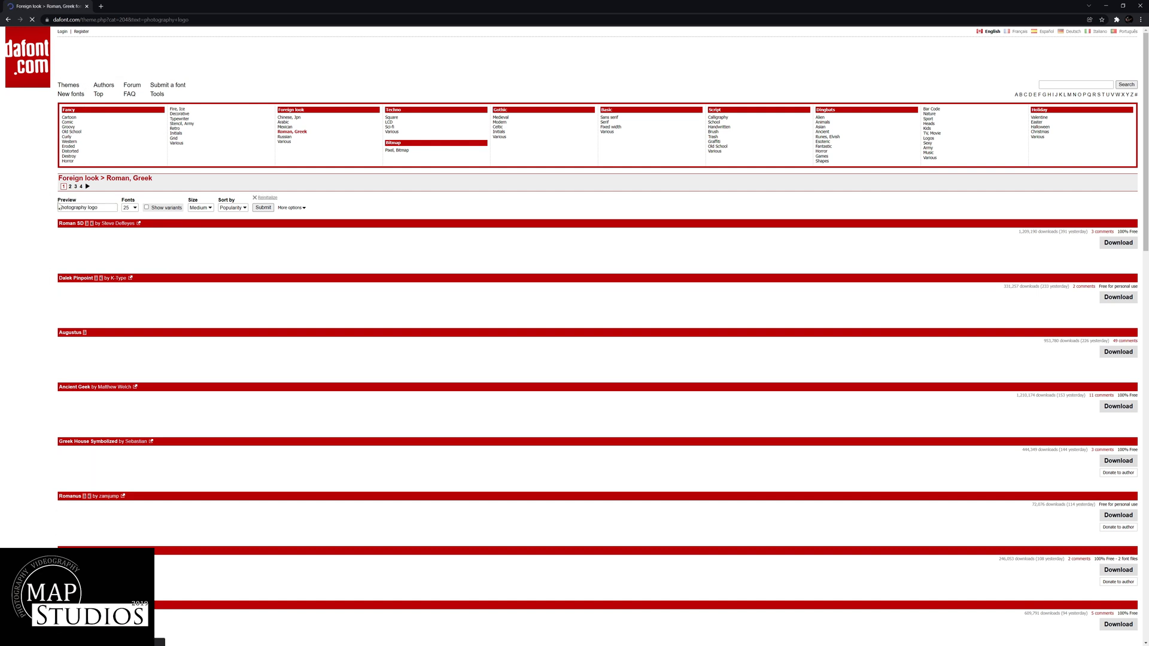
{"action": "scroll", "coordinate": [195, 376], "scroll_direction": "down", "scroll_amount": 5}
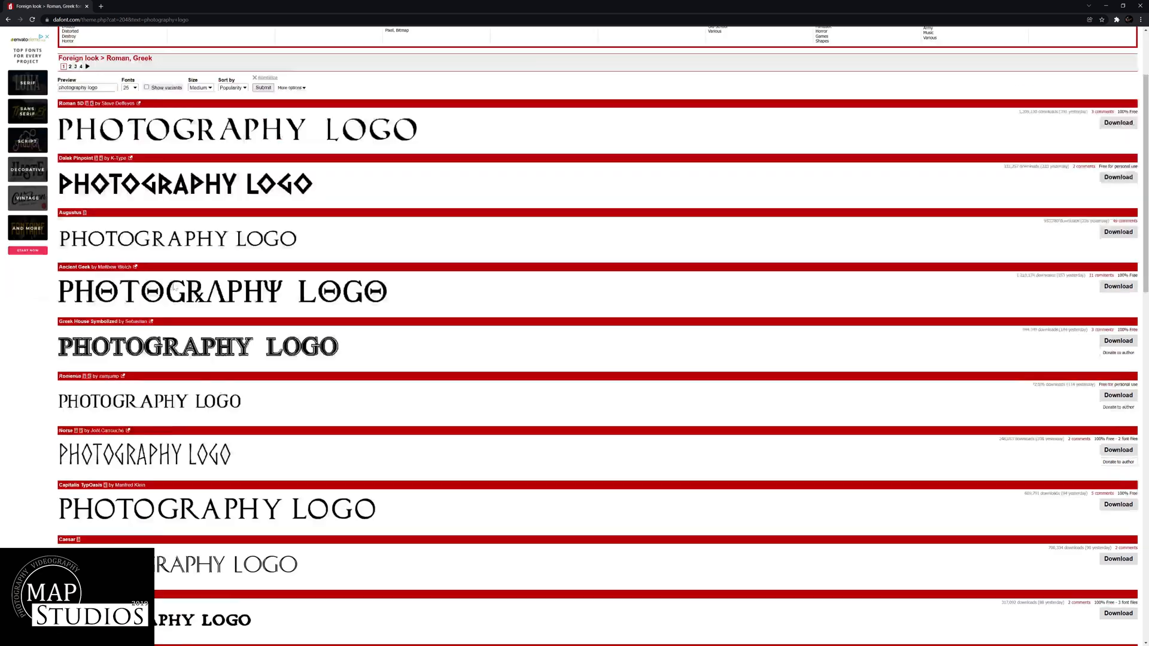
{"action": "scroll", "coordinate": [194, 376], "scroll_direction": "down", "scroll_amount": 5}
{"action": "scroll", "coordinate": [529, 179], "scroll_direction": "up", "scroll_amount": 10}
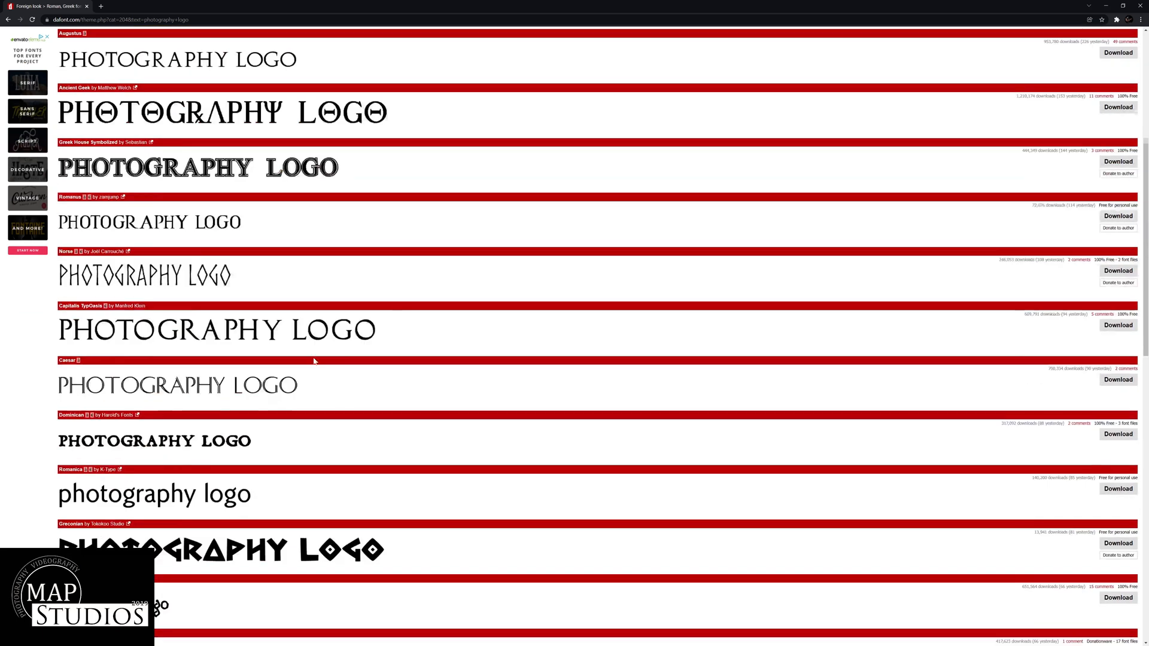
Step: Compare the preview text in the School, Serif and Graffiti categories, and look through the Calligraphy fonts
{"action": "left_click", "coordinate": [718, 121]}
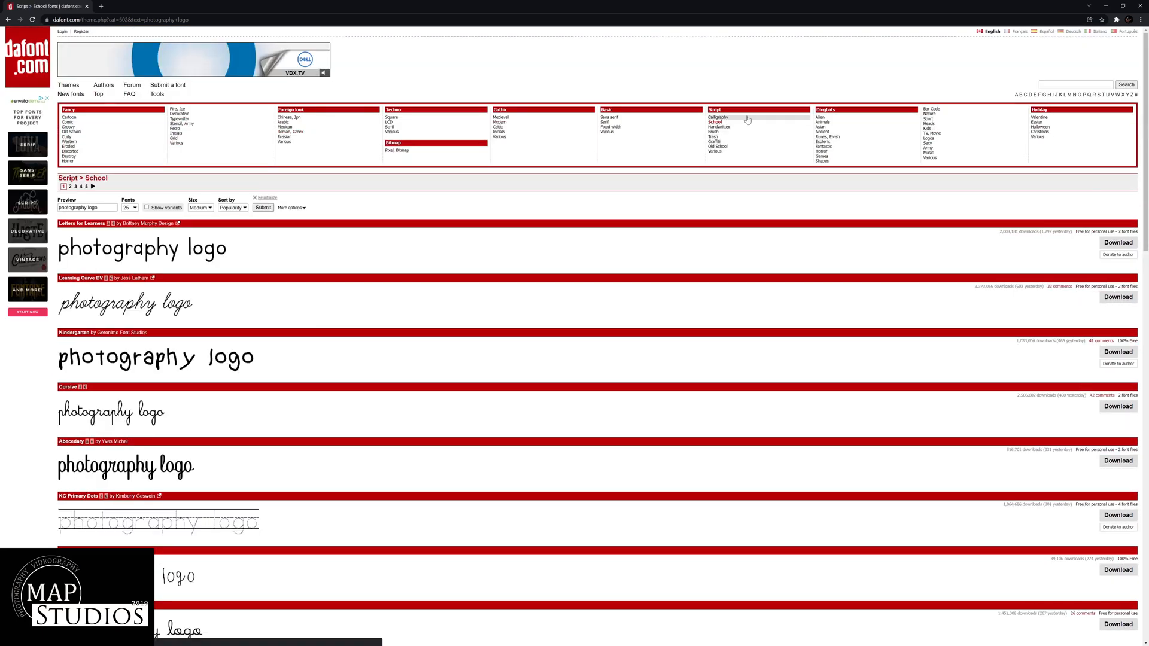
{"action": "left_click", "coordinate": [632, 124]}
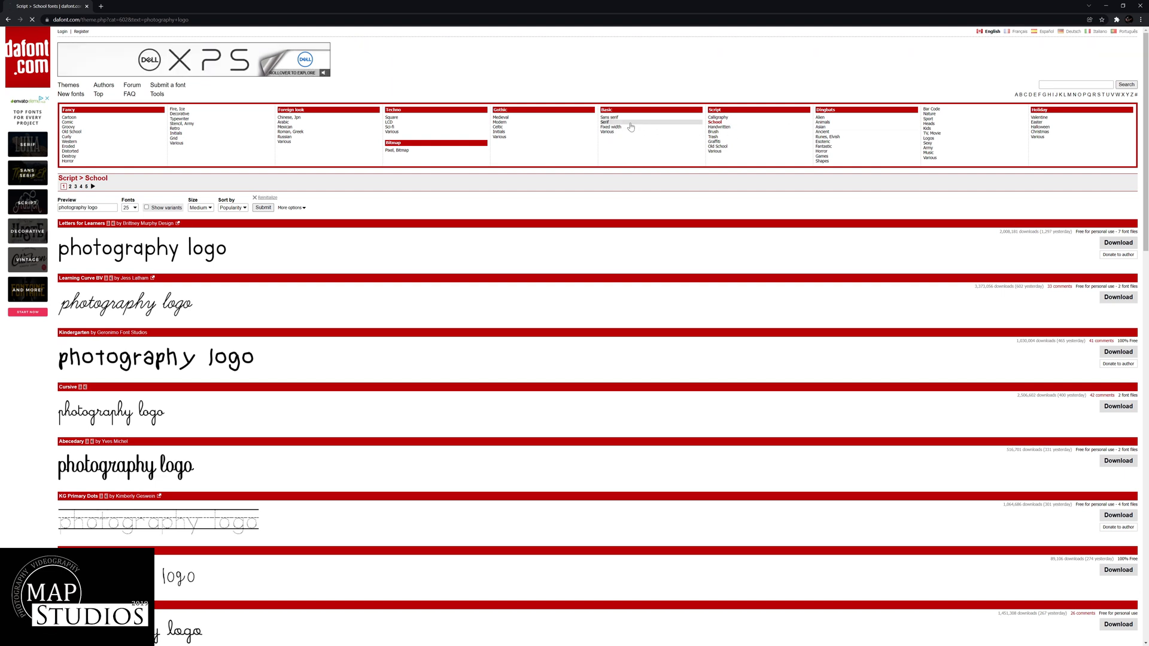
{"action": "left_click", "coordinate": [716, 141]}
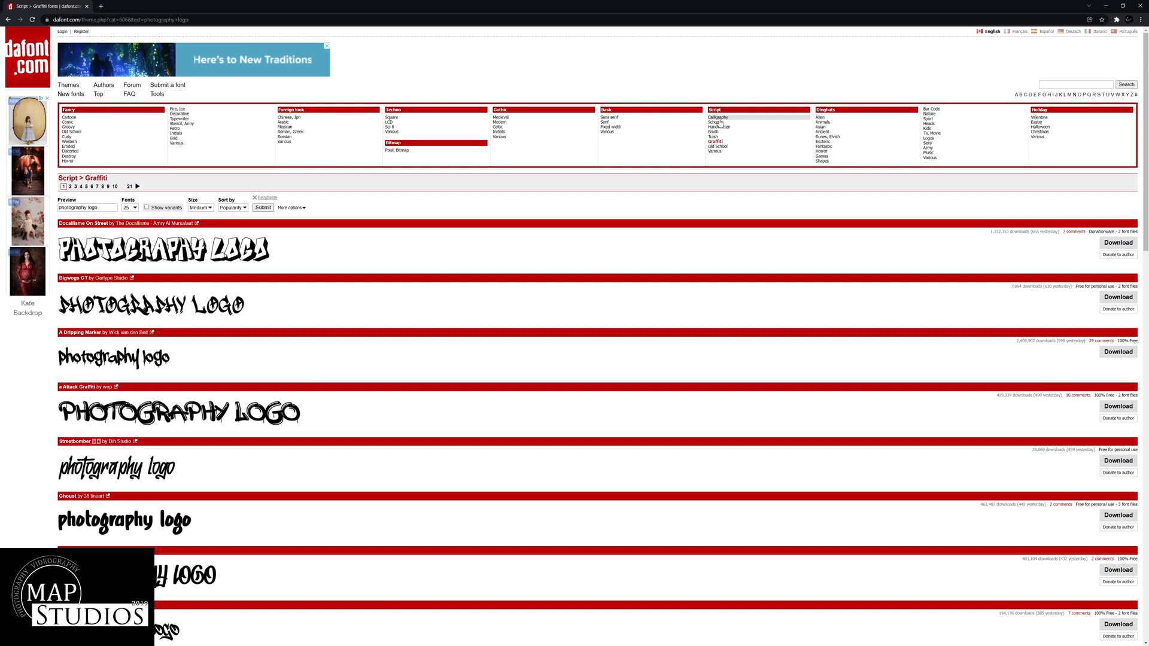
{"action": "left_click", "coordinate": [718, 117]}
{"action": "scroll", "coordinate": [476, 296], "scroll_direction": "down", "scroll_amount": 3}
{"action": "scroll", "coordinate": [476, 296], "scroll_direction": "down", "scroll_amount": 15}
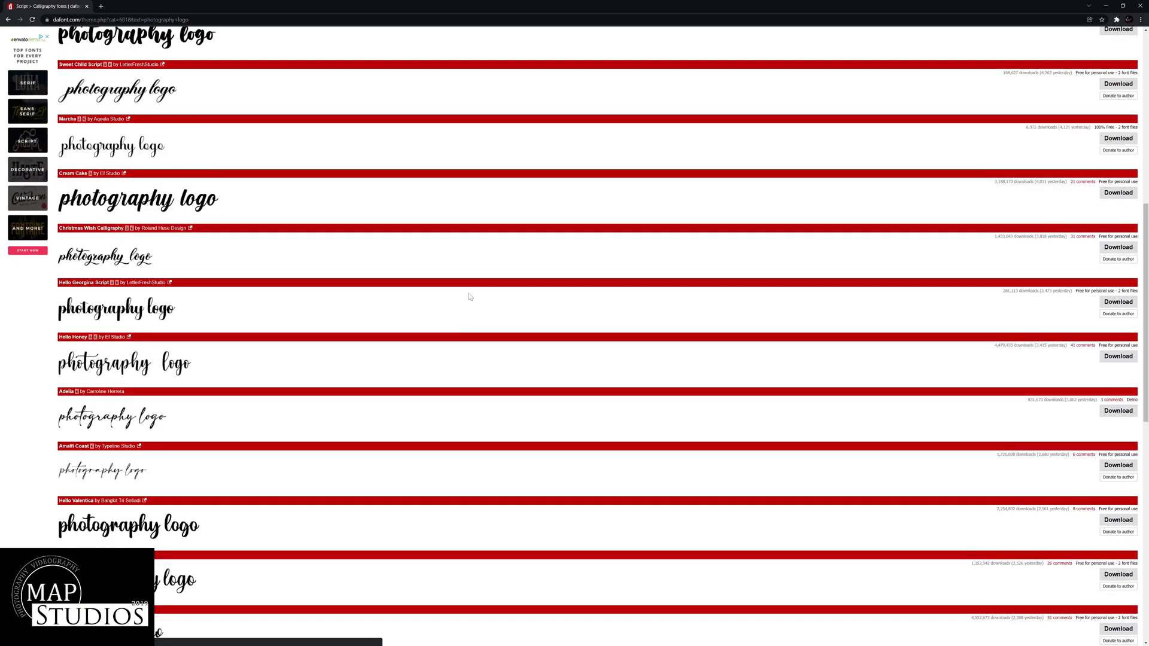
{"action": "scroll", "coordinate": [210, 345], "scroll_direction": "down", "scroll_amount": 1}
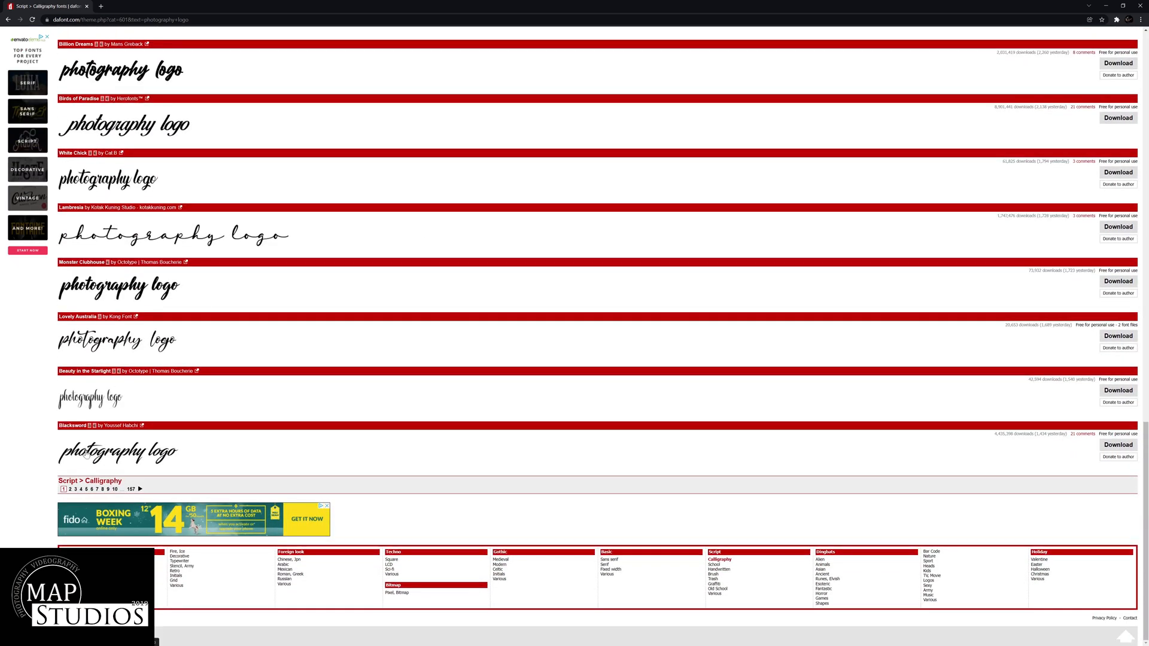
Step: Look through page 10 of the Calligraphy fonts, and close the browser to return to Photoshop
{"action": "left_click", "coordinate": [115, 489]}
{"action": "scroll", "coordinate": [249, 423], "scroll_direction": "down", "scroll_amount": 10}
{"action": "scroll", "coordinate": [251, 410], "scroll_direction": "up", "scroll_amount": 8}
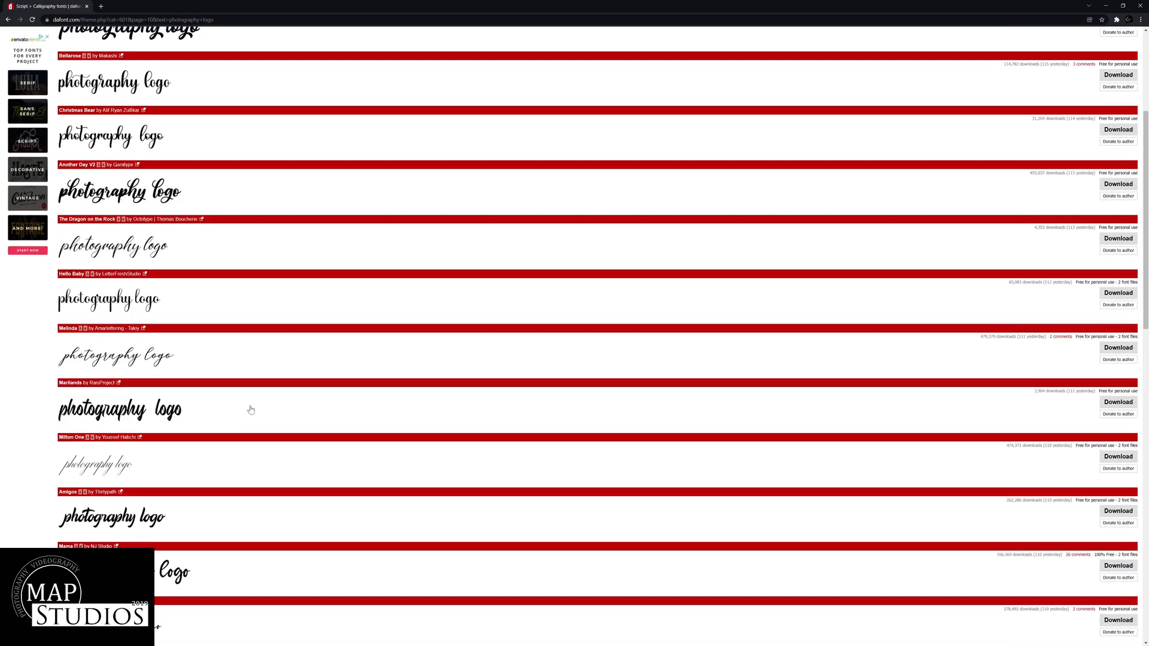
{"action": "left_click", "coordinate": [1144, 6]}
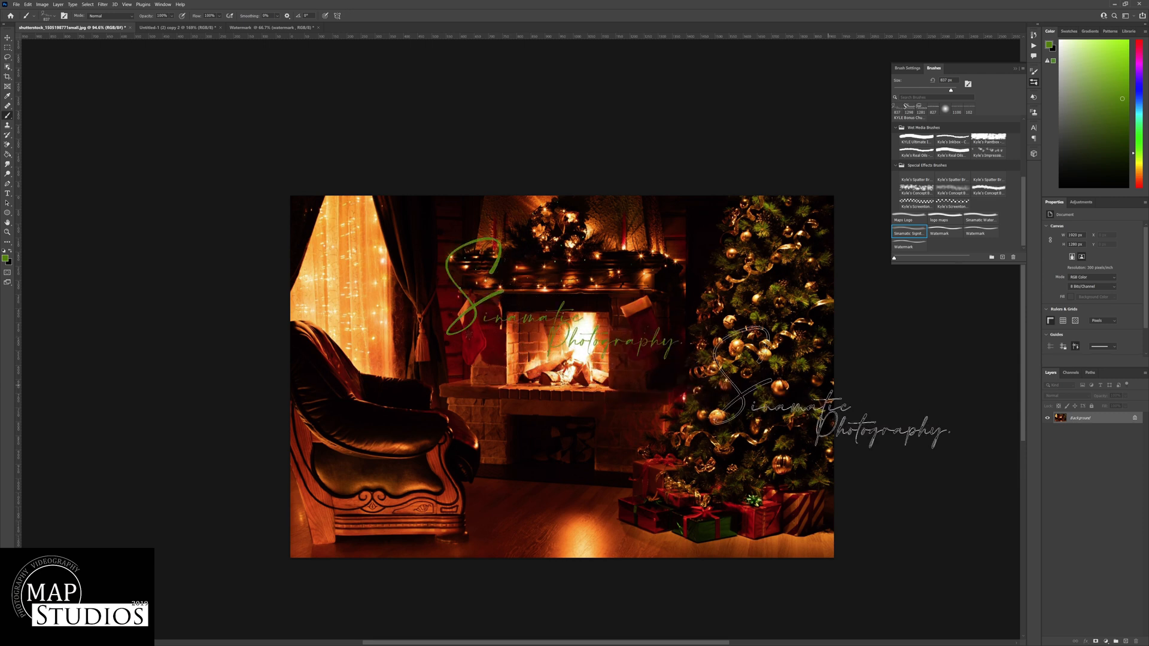
Step: Stamp the MAP Studios logo brush over the armchair, the fireplace and the floor in front of the hearth
{"action": "left_click", "coordinate": [910, 221]}
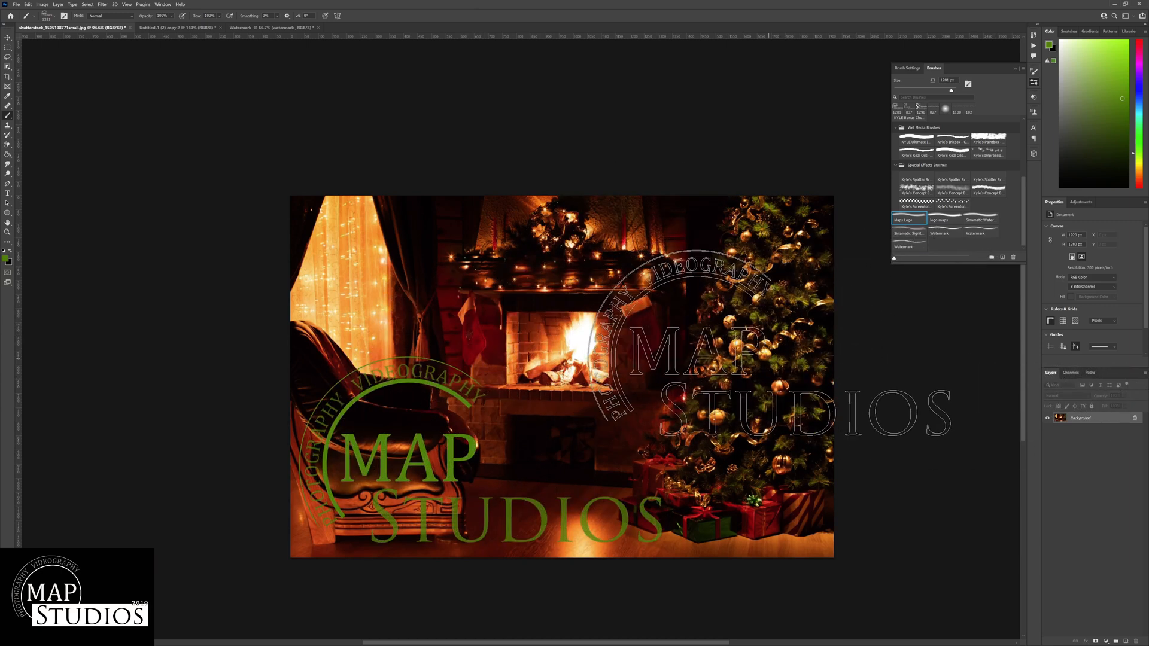
{"action": "left_click", "coordinate": [611, 310]}
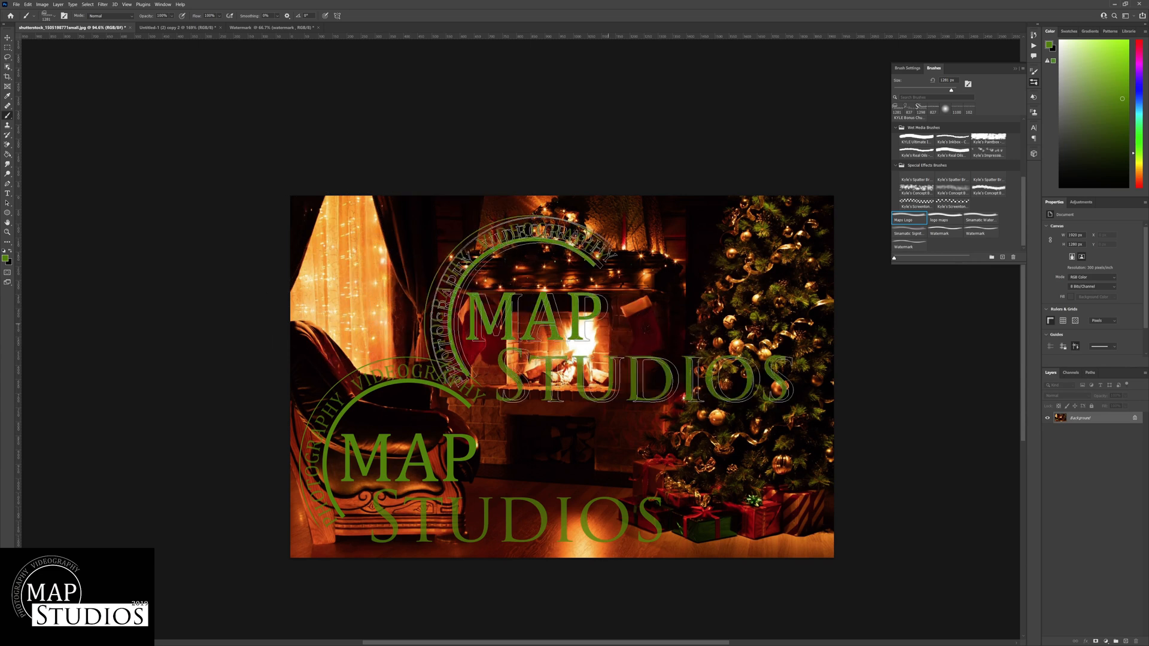
{"action": "left_click", "coordinate": [580, 406]}
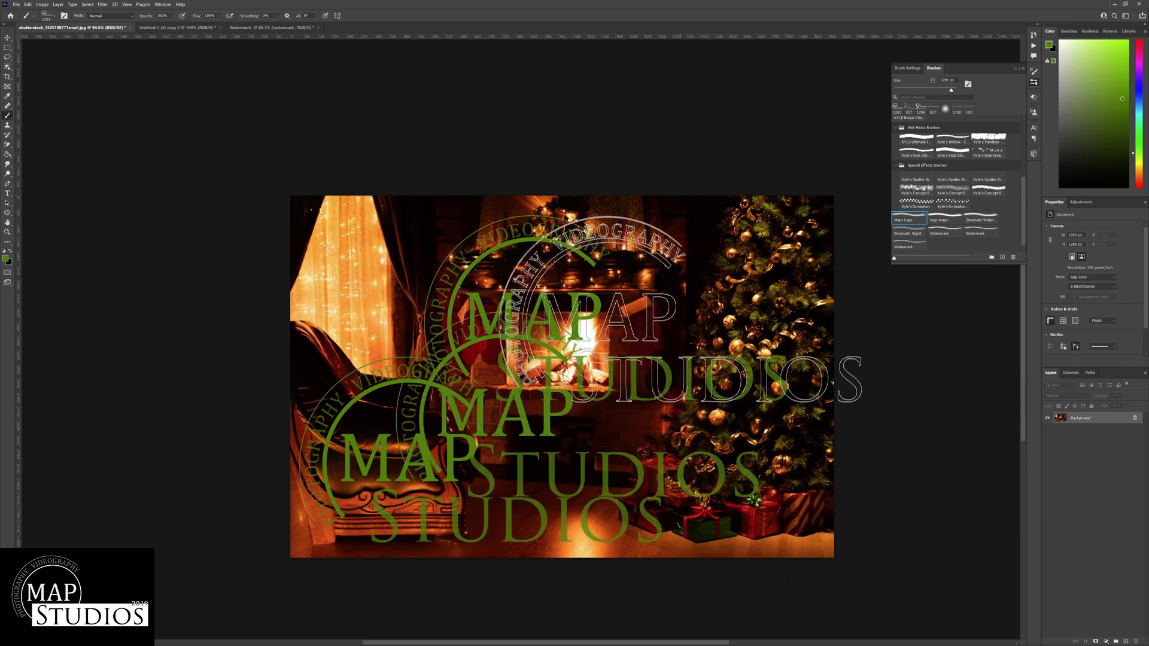
Step: Undo the MAP Studios logo stamps on the fireplace photo
{"action": "key", "text": "ctrl+z"}
{"action": "key", "text": "ctrl+z"}
{"action": "key", "text": "ctrl+z"}
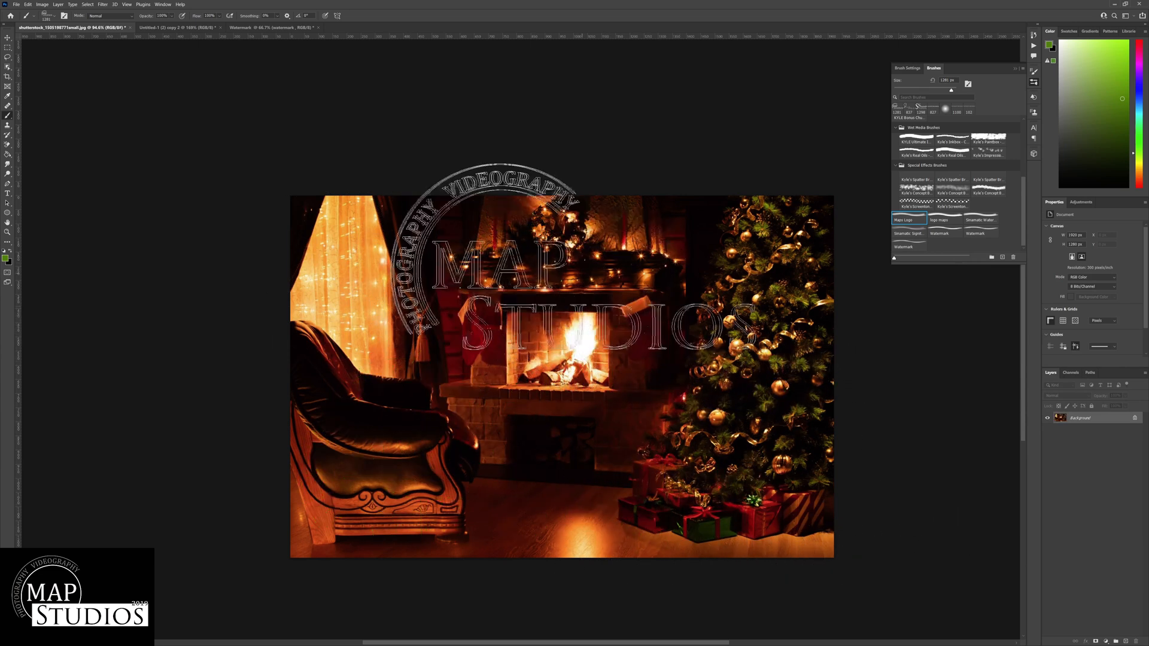